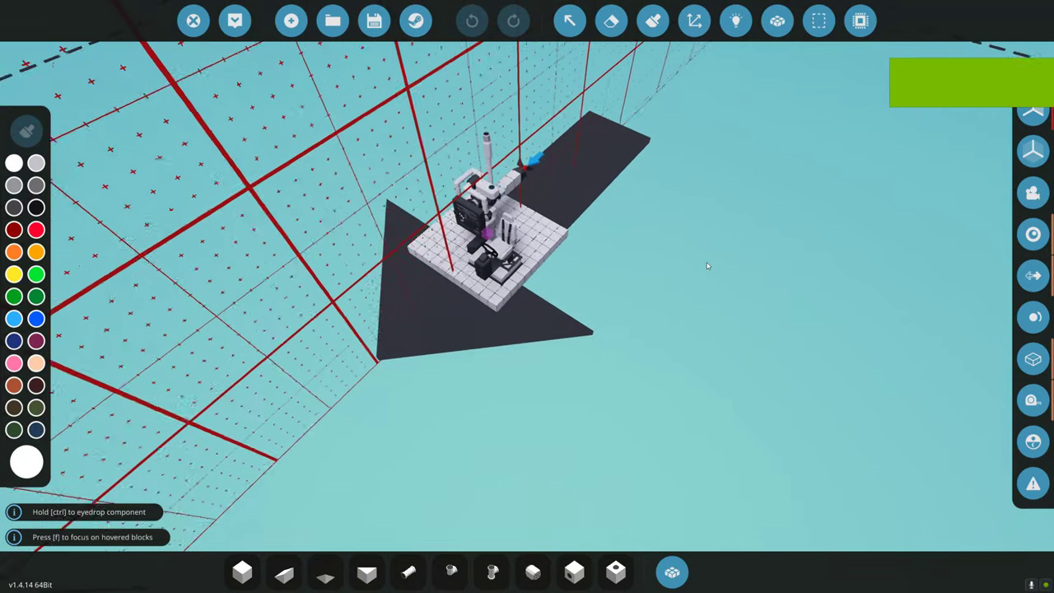
- Spawn the engine test vehicle from the workbench editor into the hangar
key(w)
key(s)
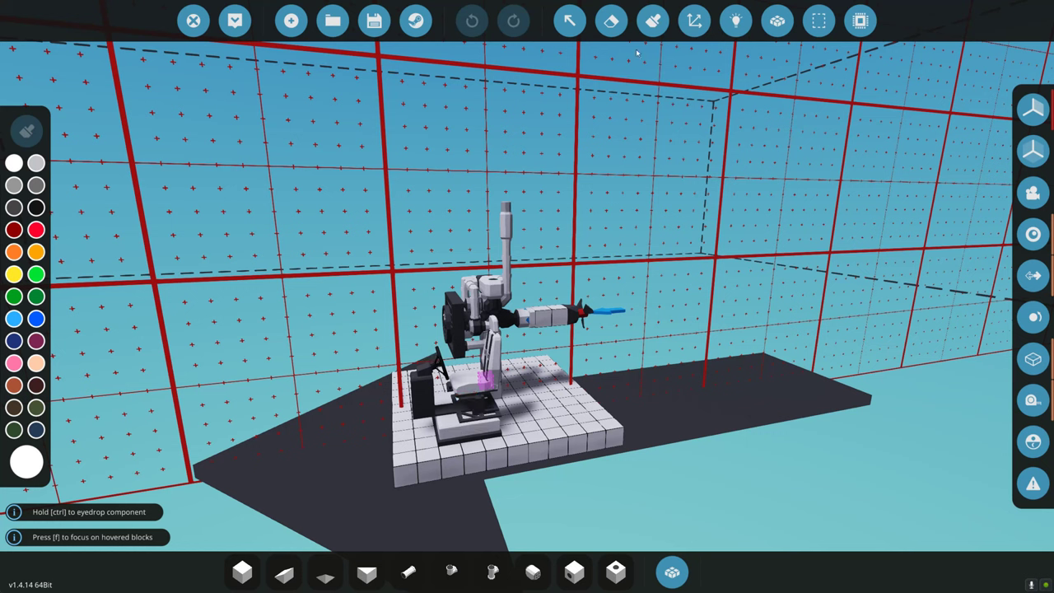
click(652, 21)
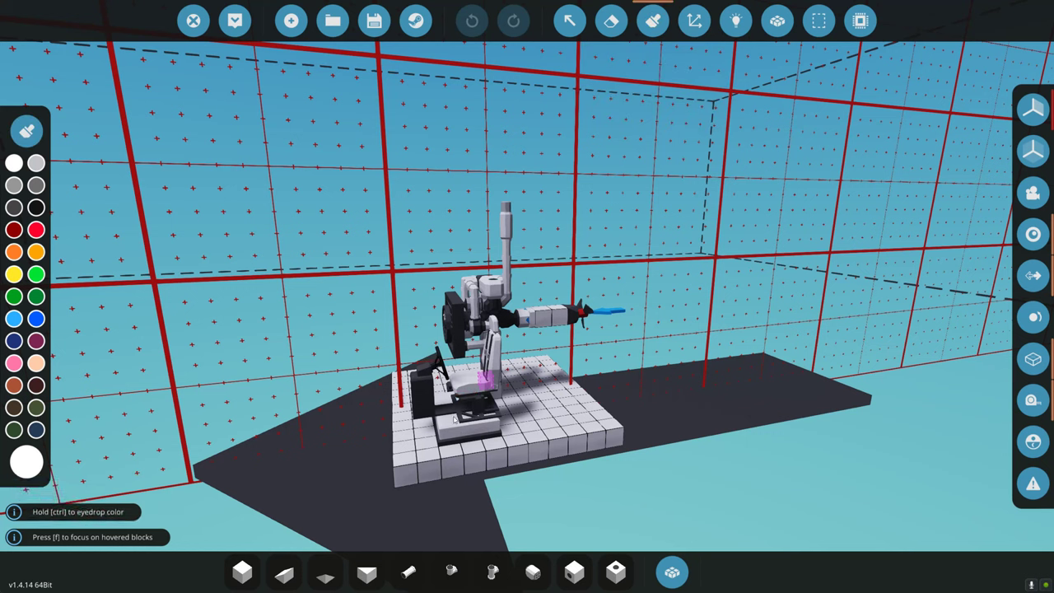
click(235, 20)
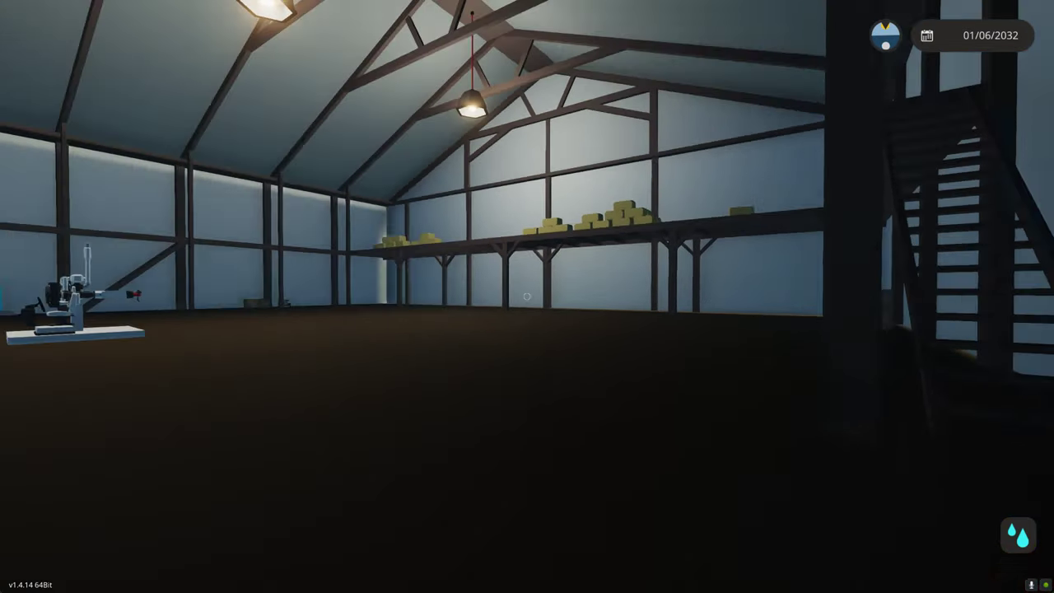
- Walk to the spawned vehicle, take the driver seat and get back out
key(w)
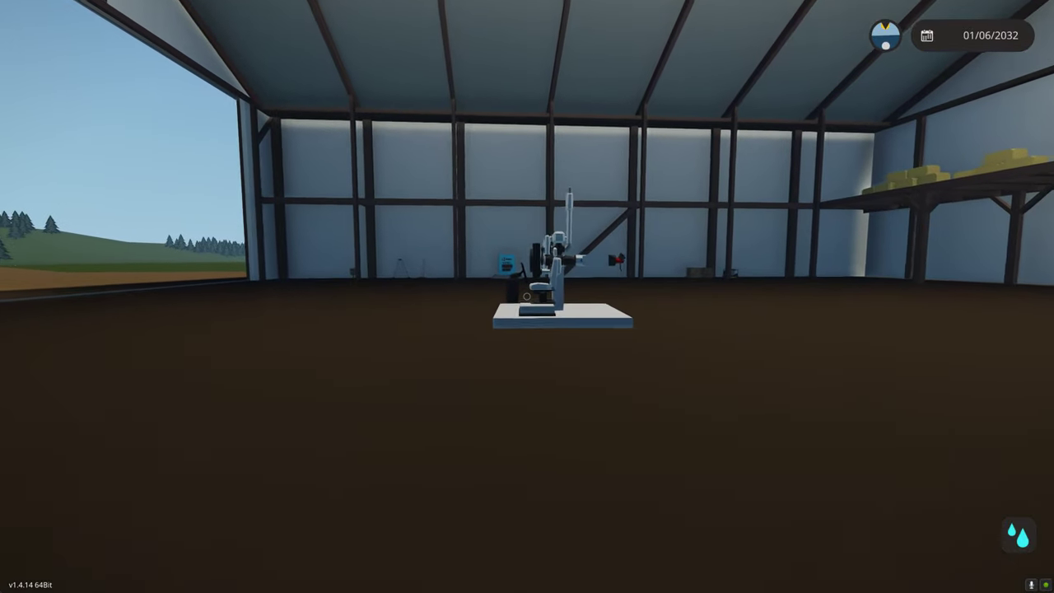
key(w)
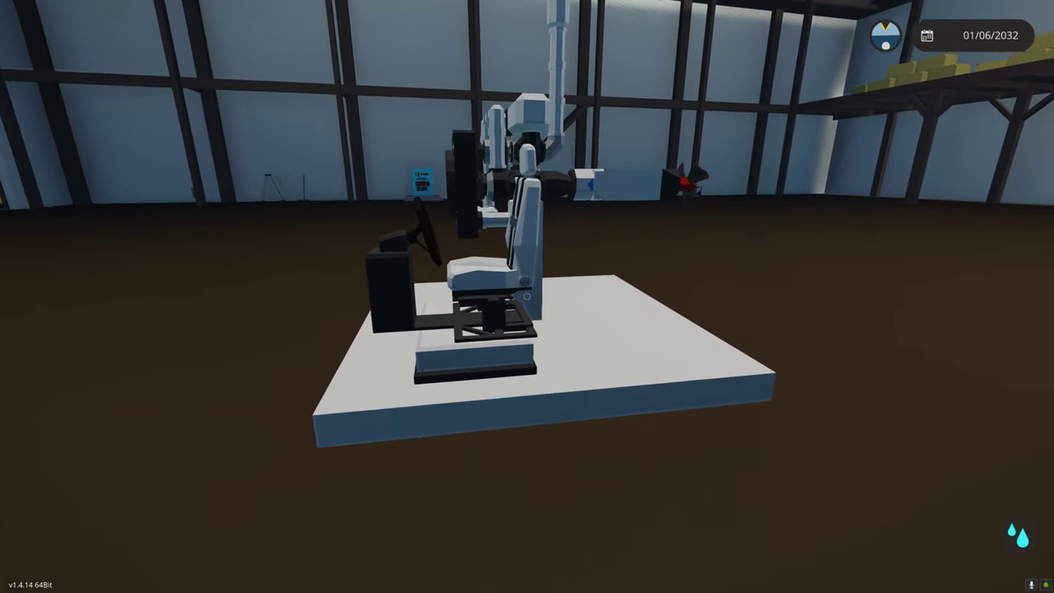
key(w)
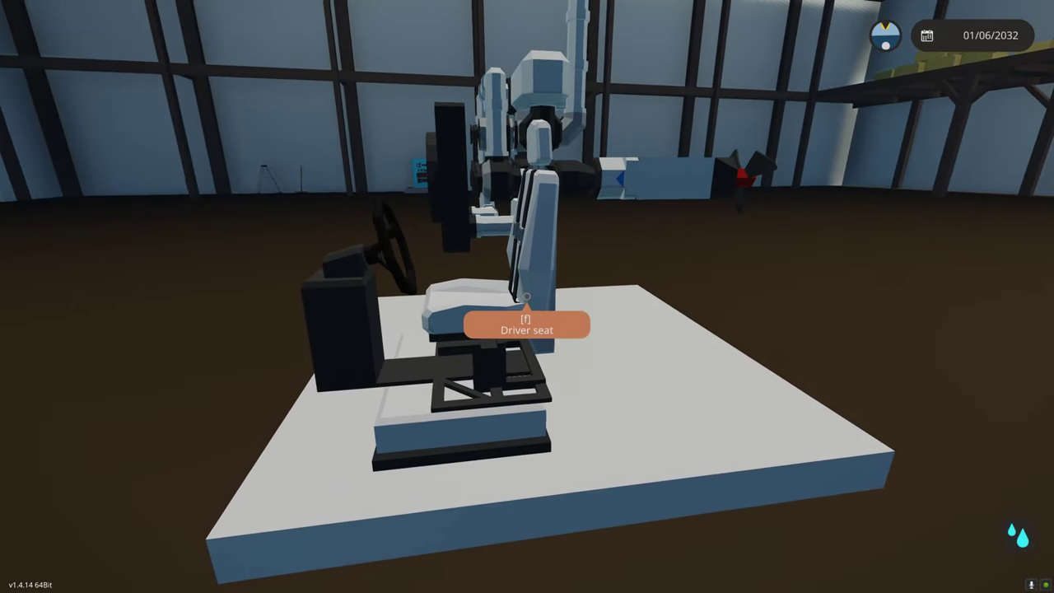
key(f)
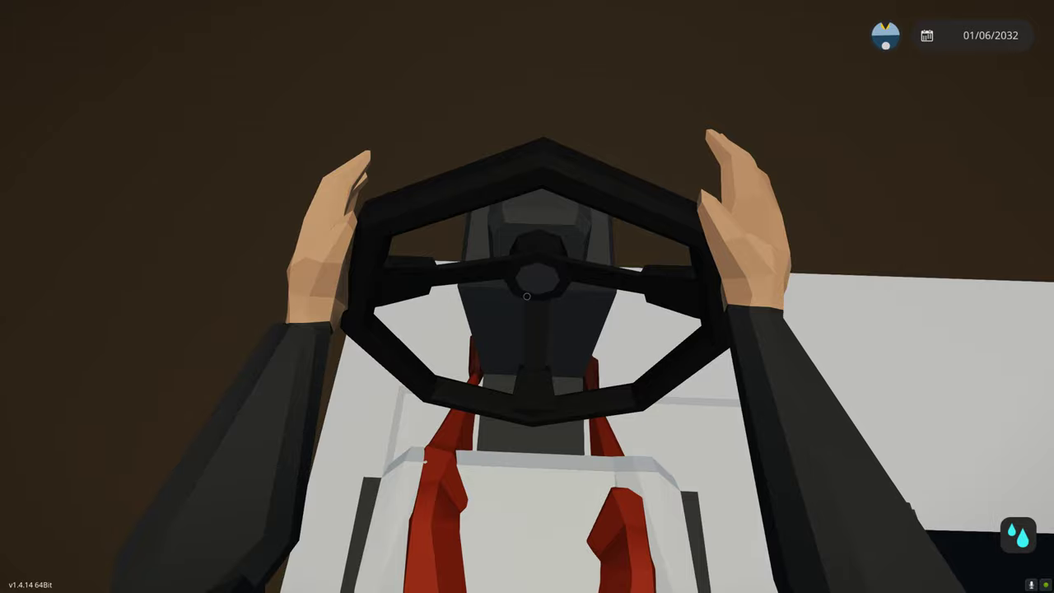
key(f)
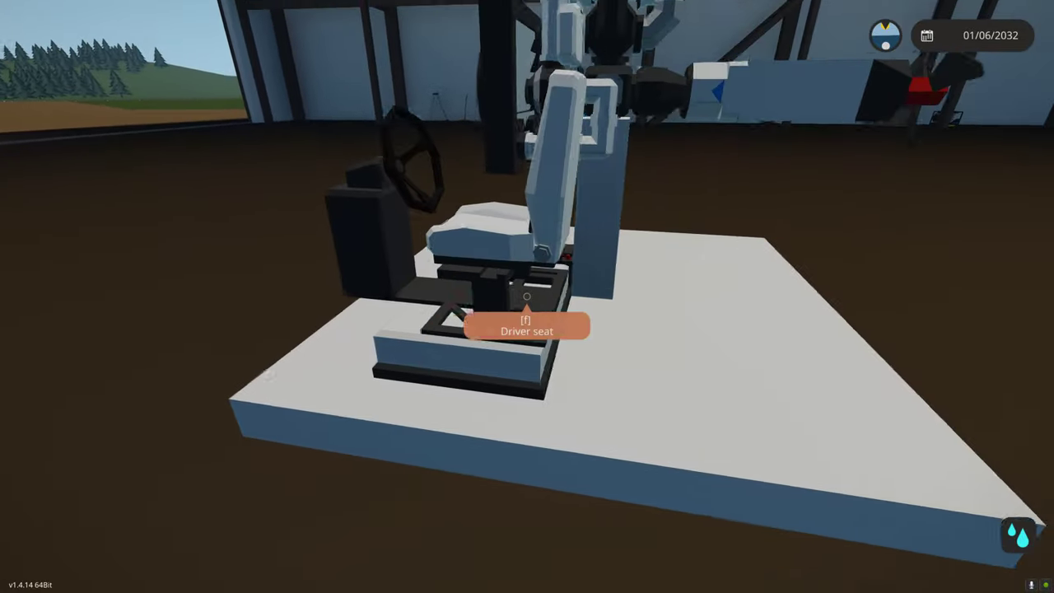
- Walk up to the vehicle beside the seat and return it to the workbench
key(w)
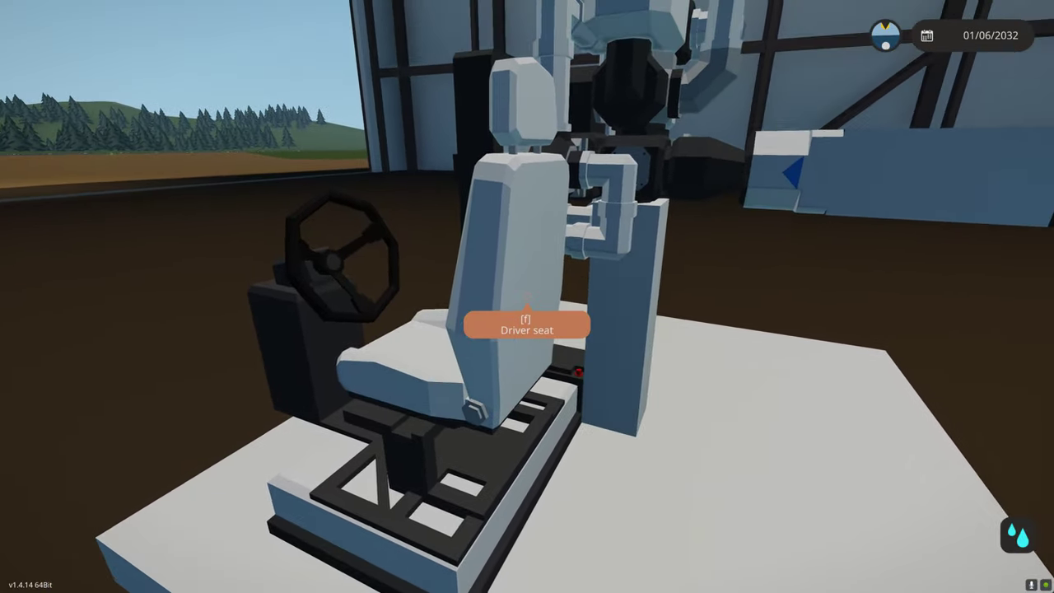
key(w)
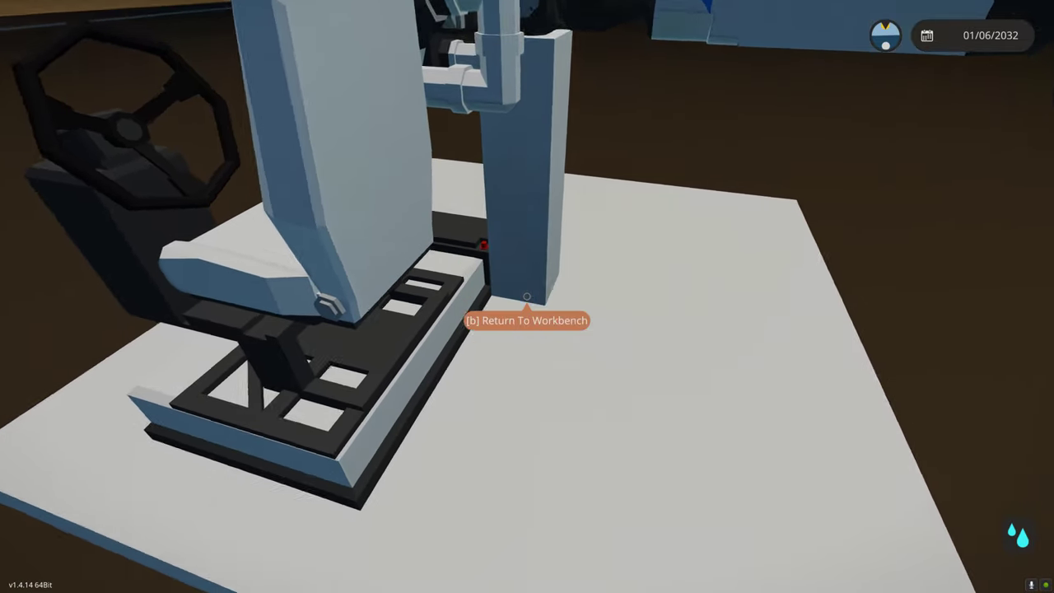
key(b)
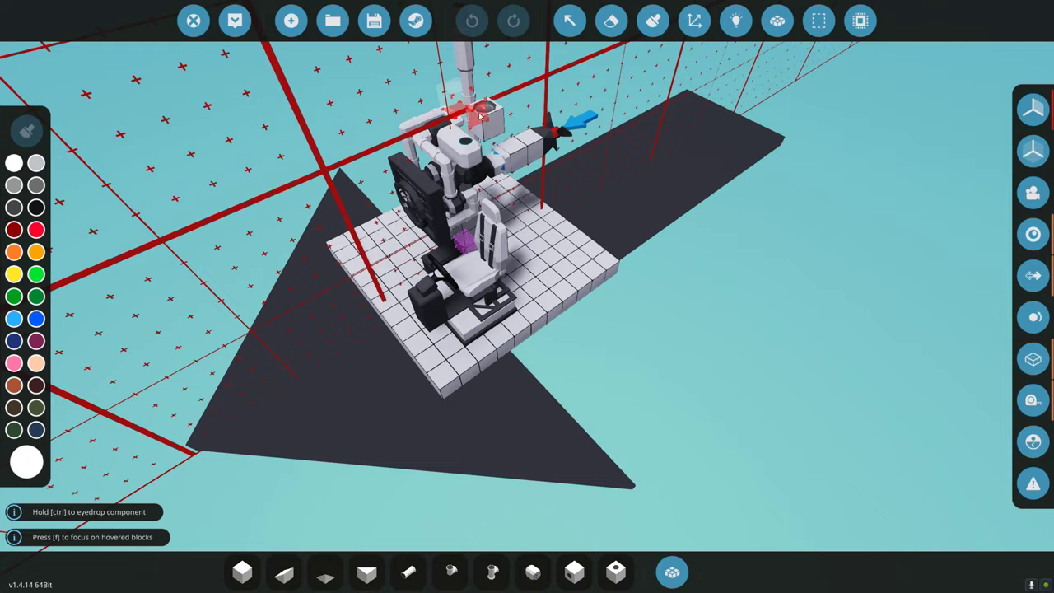
- Select the vehicle's microcontroller and open it in the microcontroller editor, accepting the loss of unsaved changes
click(569, 21)
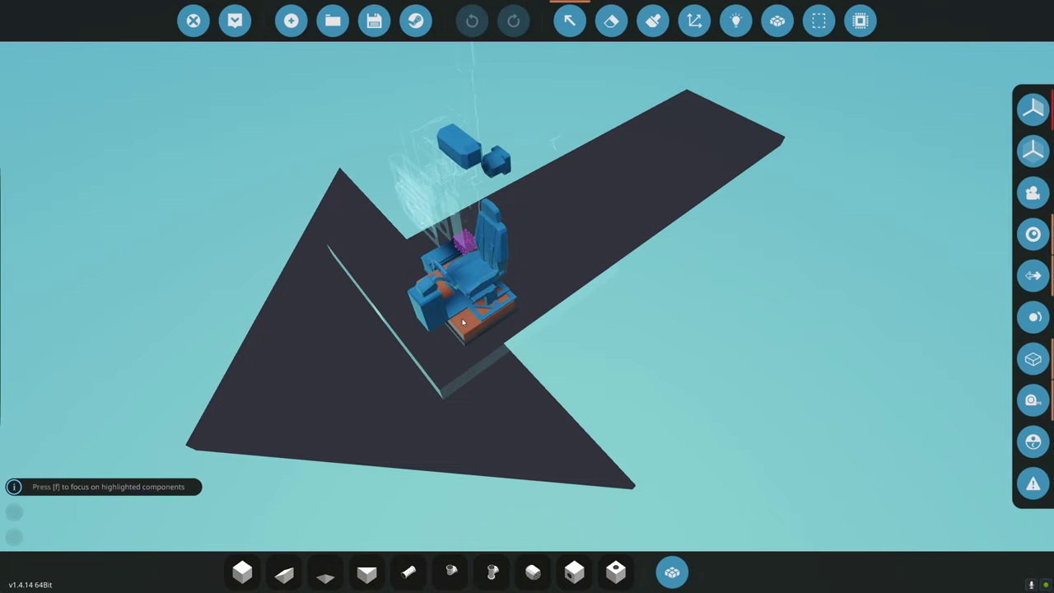
click(217, 67)
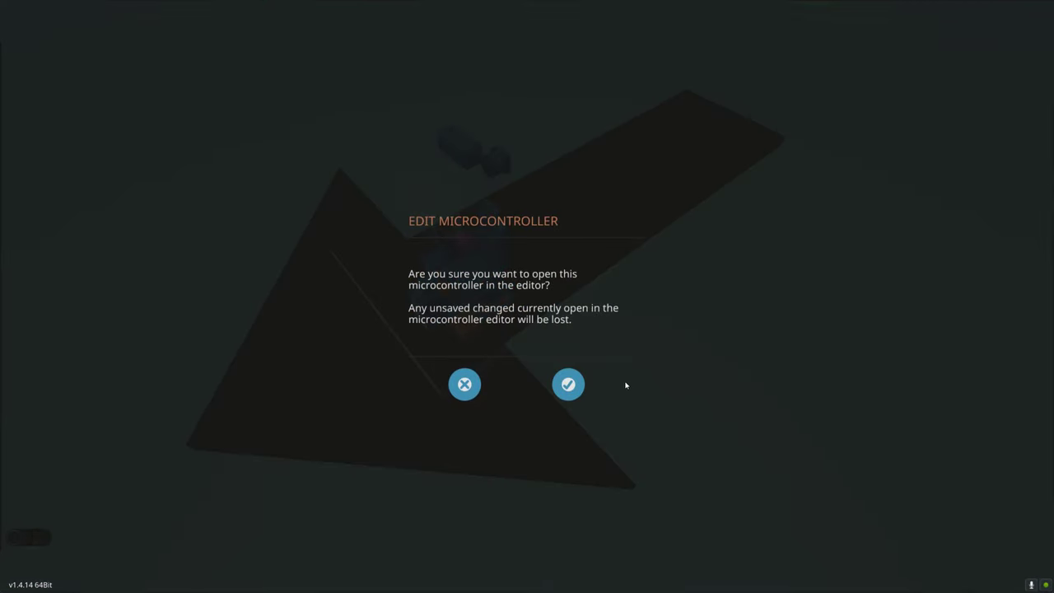
click(568, 385)
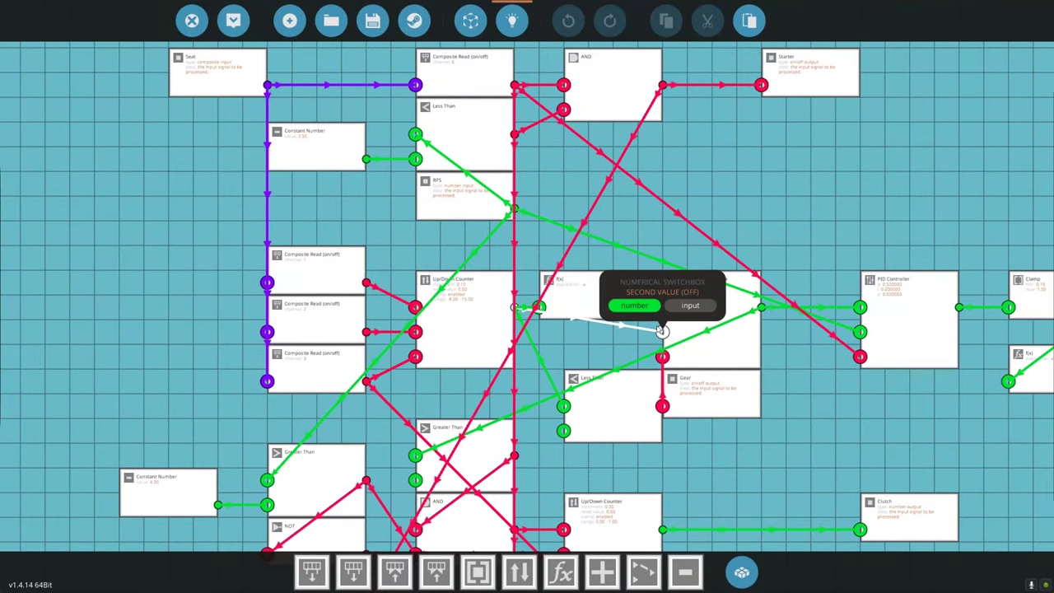
- Examine how the composite reads for channels 1, 2 and 3 feed the Up/Down Counter and what its settings are
drag(662, 330, 662, 331)
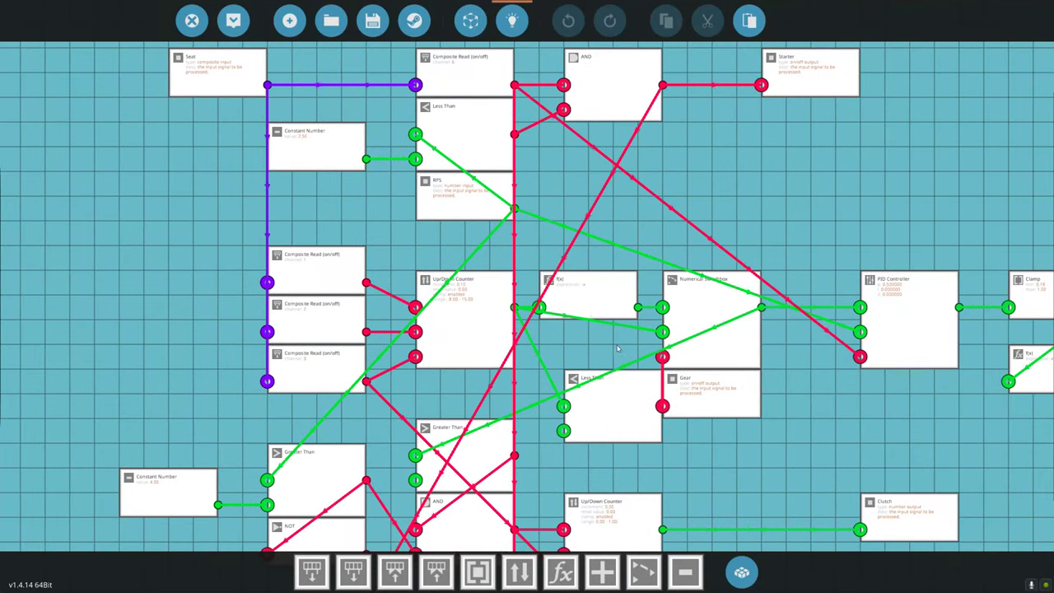
drag(459, 380, 595, 342)
scroll(594, 342, up, 1)
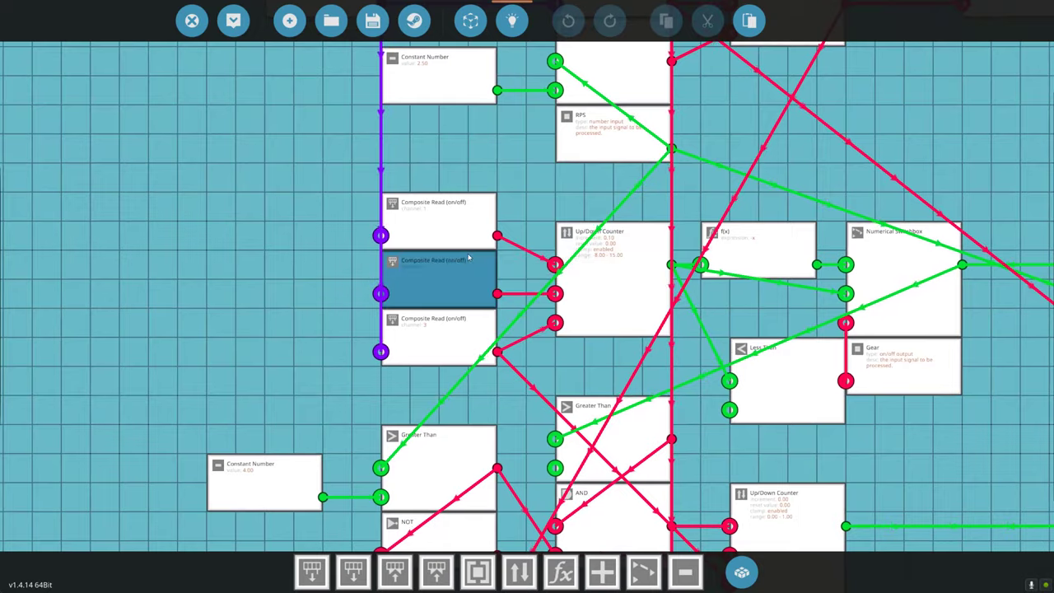
drag(420, 224, 396, 254)
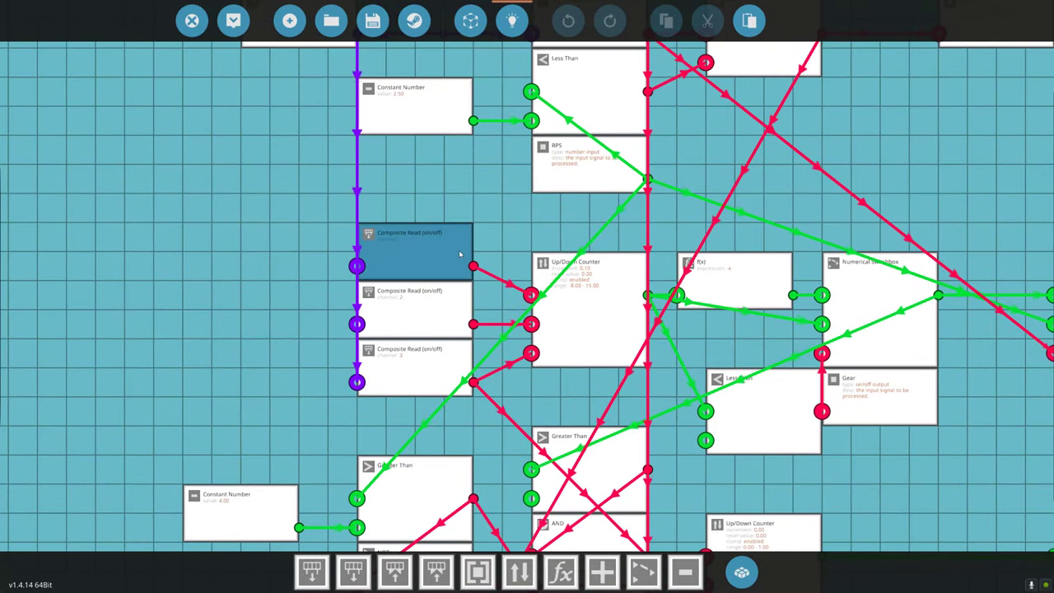
scroll(420, 239, up, 3)
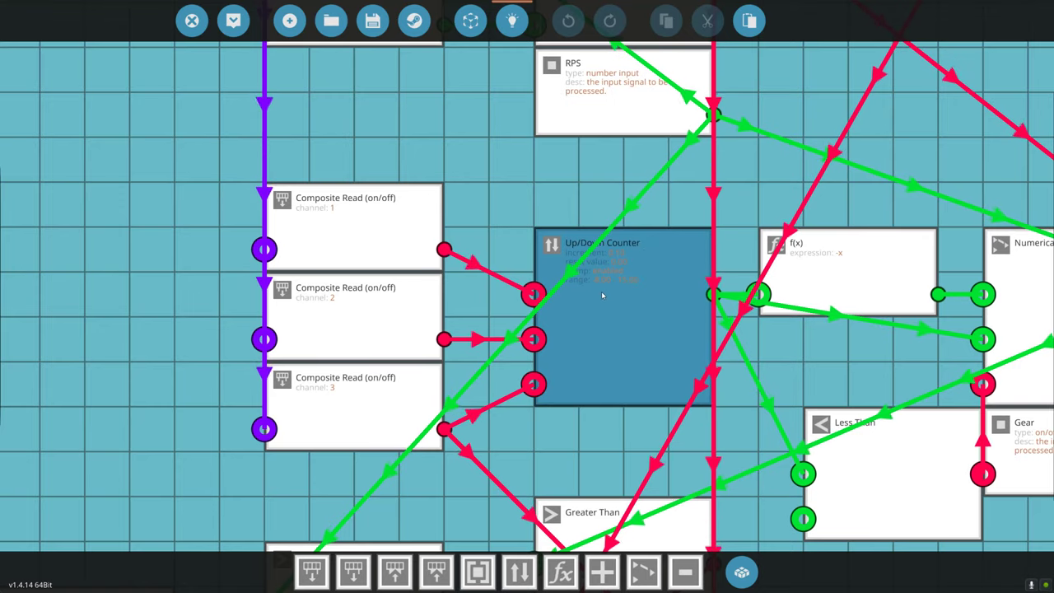
scroll(623, 298, up, 1)
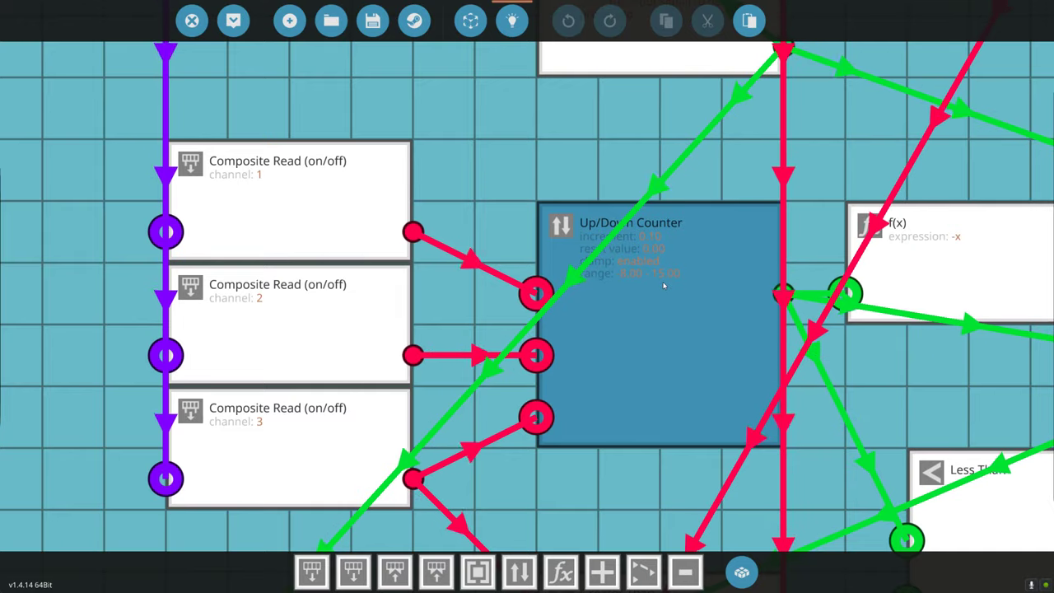
scroll(530, 300, down, 2)
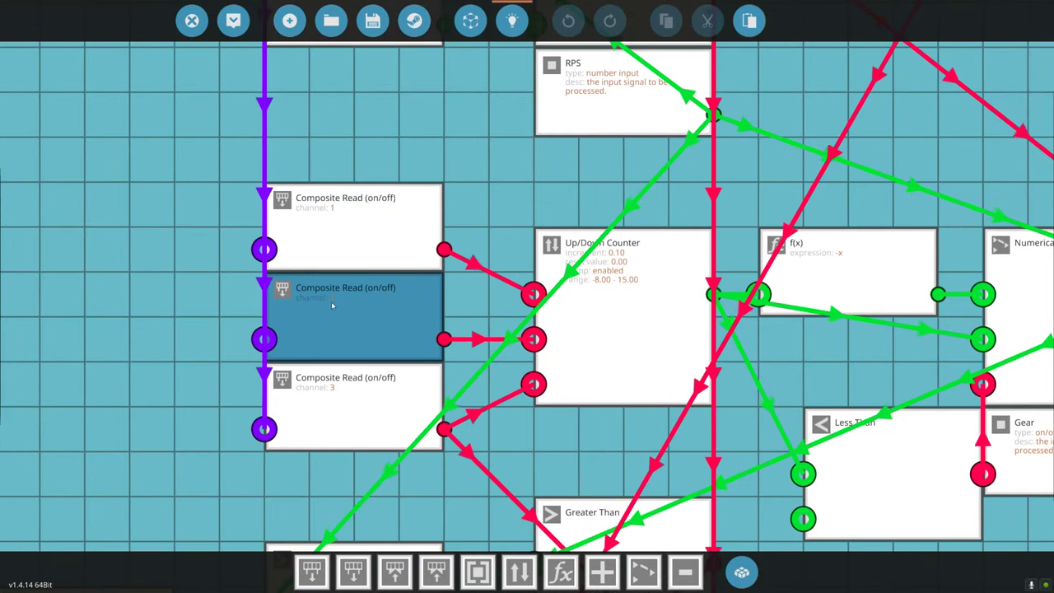
drag(625, 362, 338, 350)
mouse_move(603, 339)
mouse_down()
mouse_move(487, 325)
mouse_move(621, 341)
mouse_up()
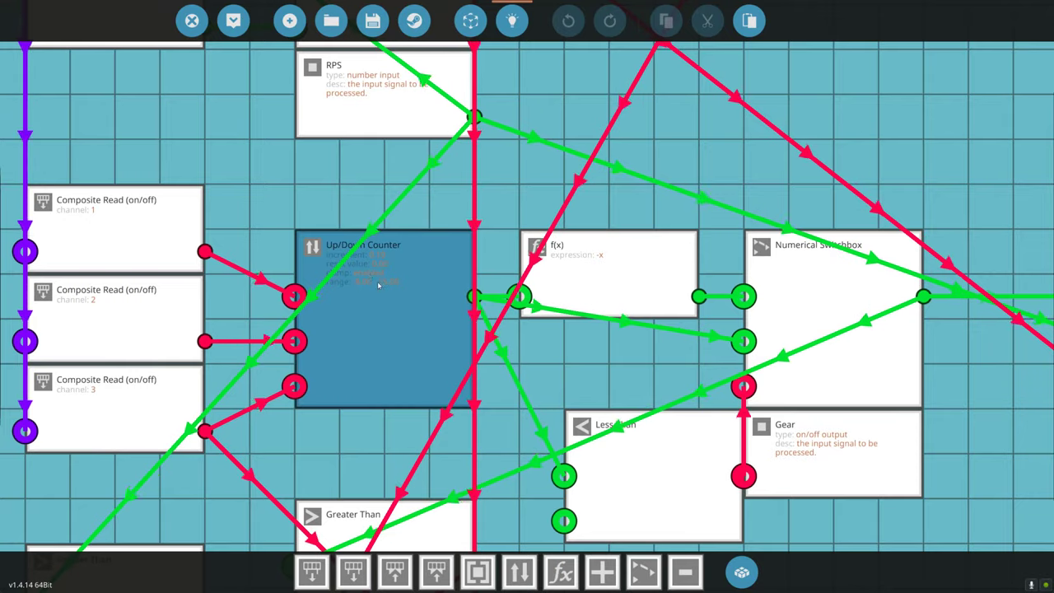
- Trace the counter's output through the f(x) block, Numerical Switchbox, PID Controller and Clamp to the Air and Fuel outputs
drag(414, 294, 292, 263)
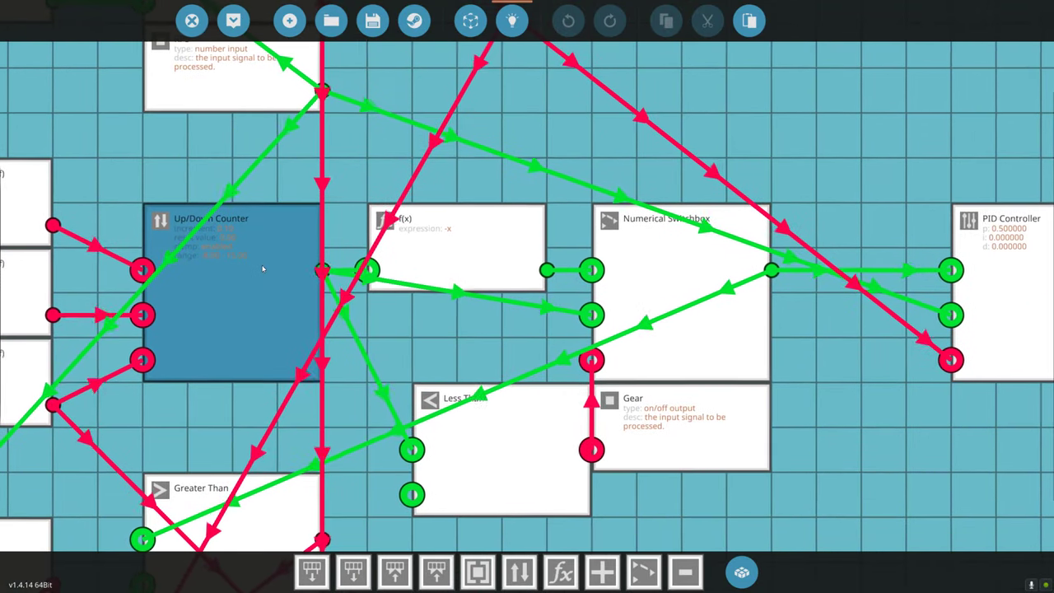
drag(534, 294, 308, 281)
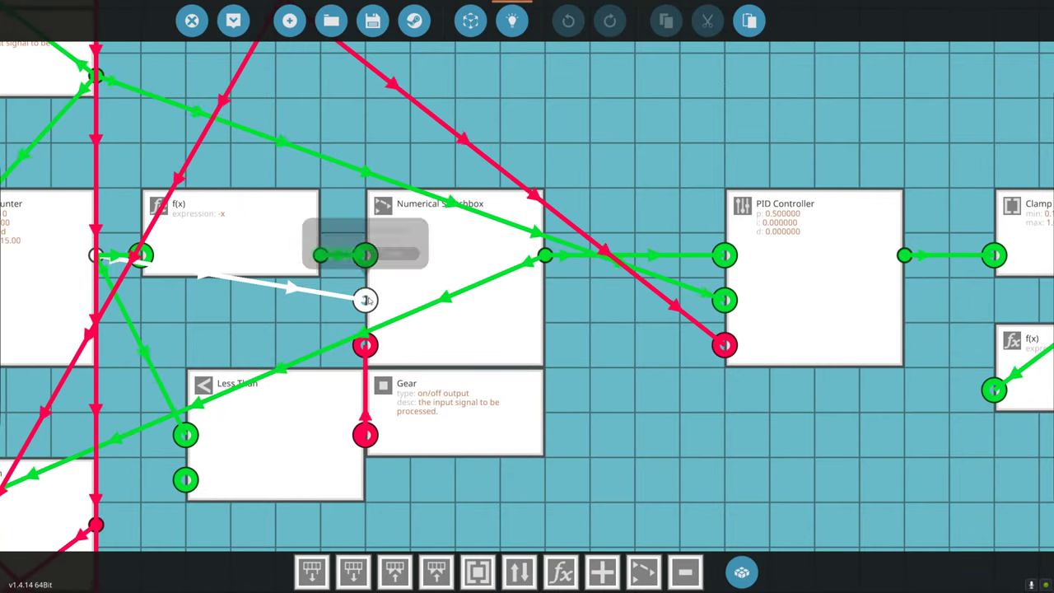
drag(428, 299, 251, 301)
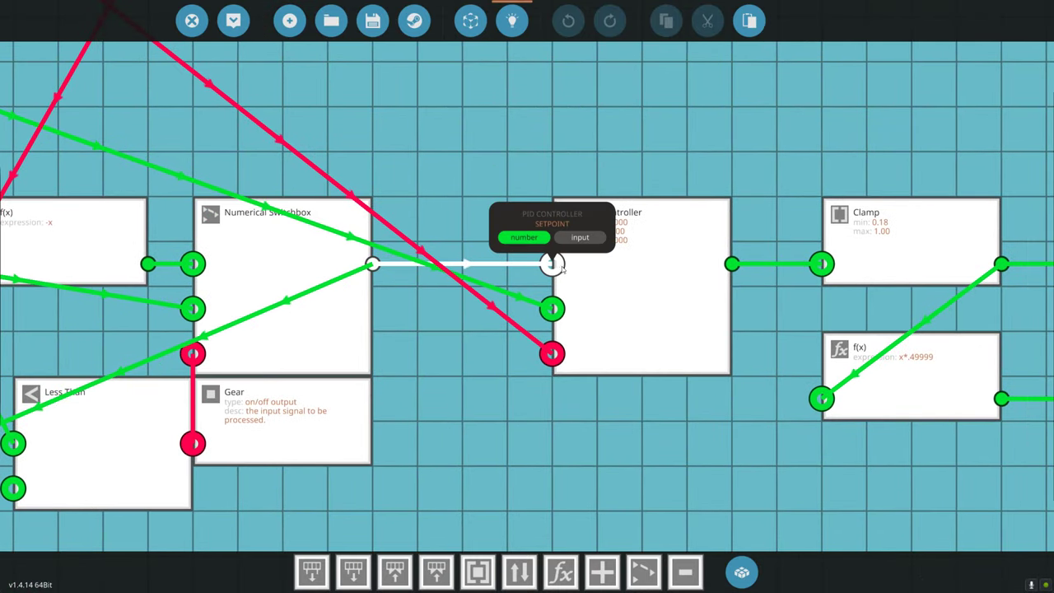
drag(560, 265, 615, 326)
scroll(462, 298, down, 4)
scroll(462, 298, down, 2)
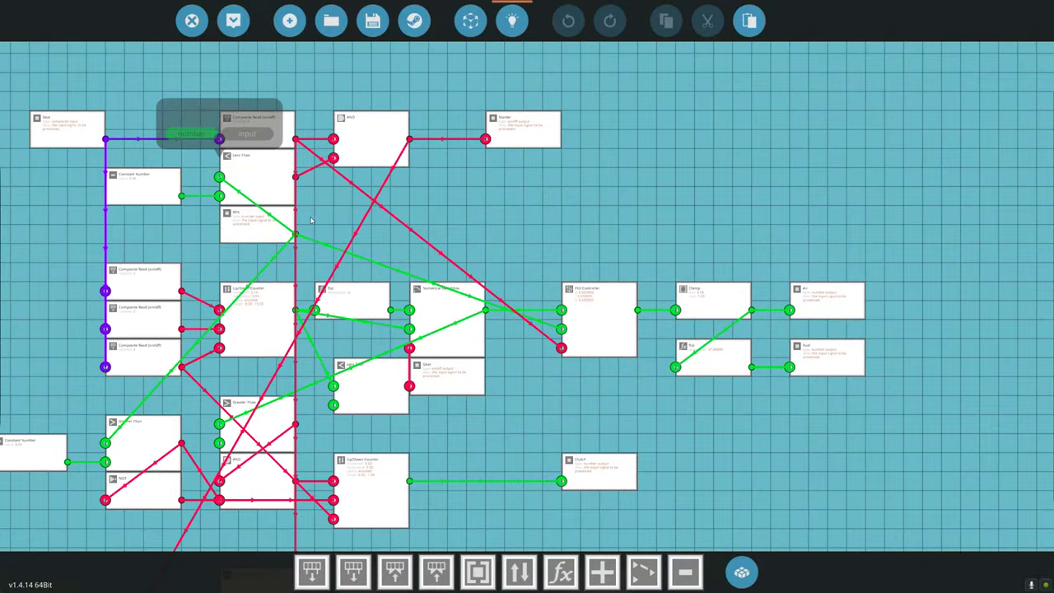
scroll(400, 260, up, 8)
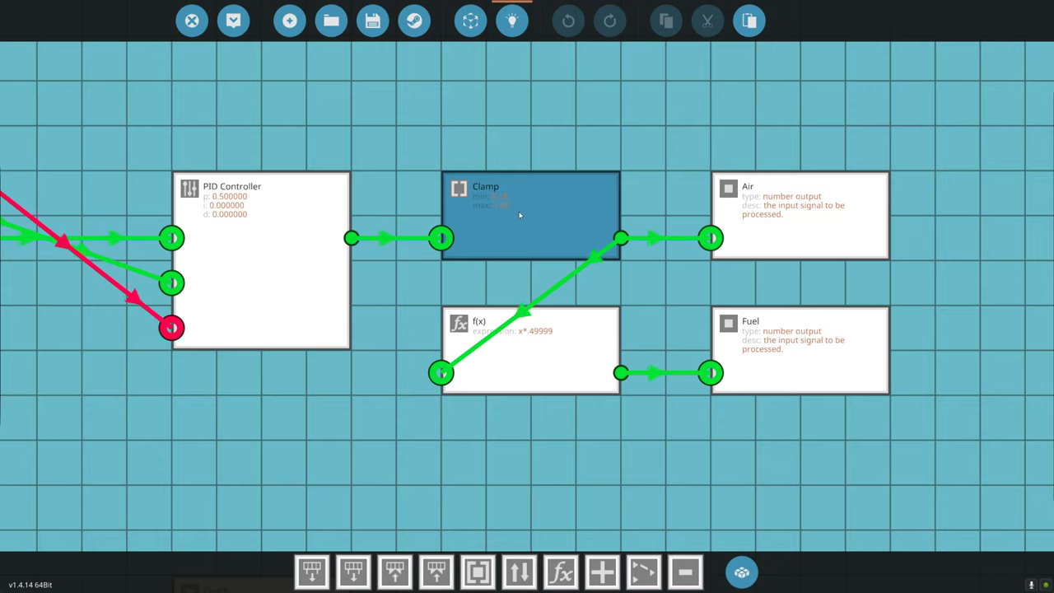
drag(385, 250, 590, 277)
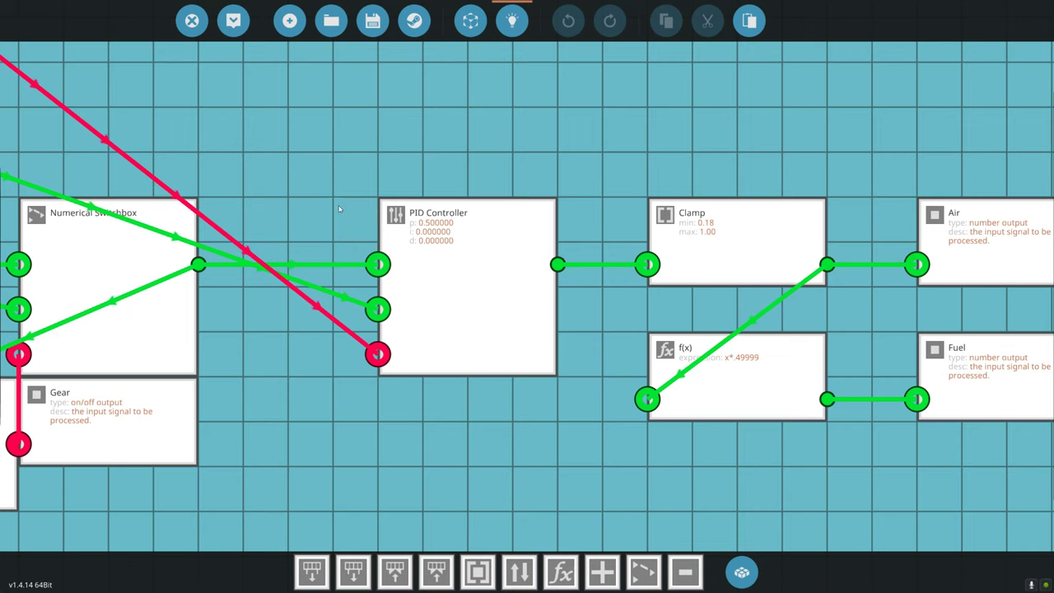
drag(346, 215, 431, 234)
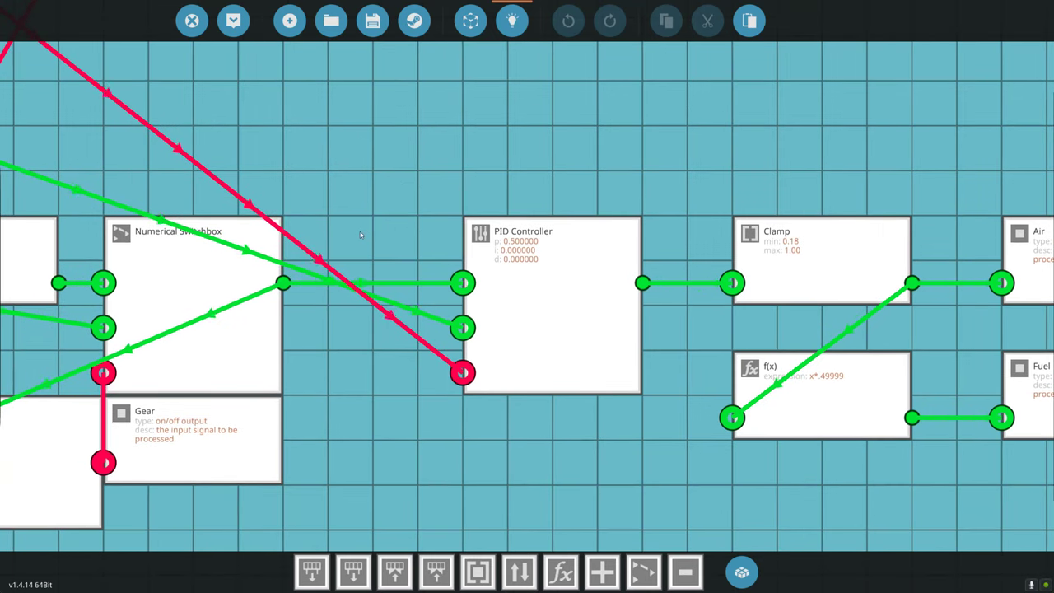
drag(583, 234, 508, 237)
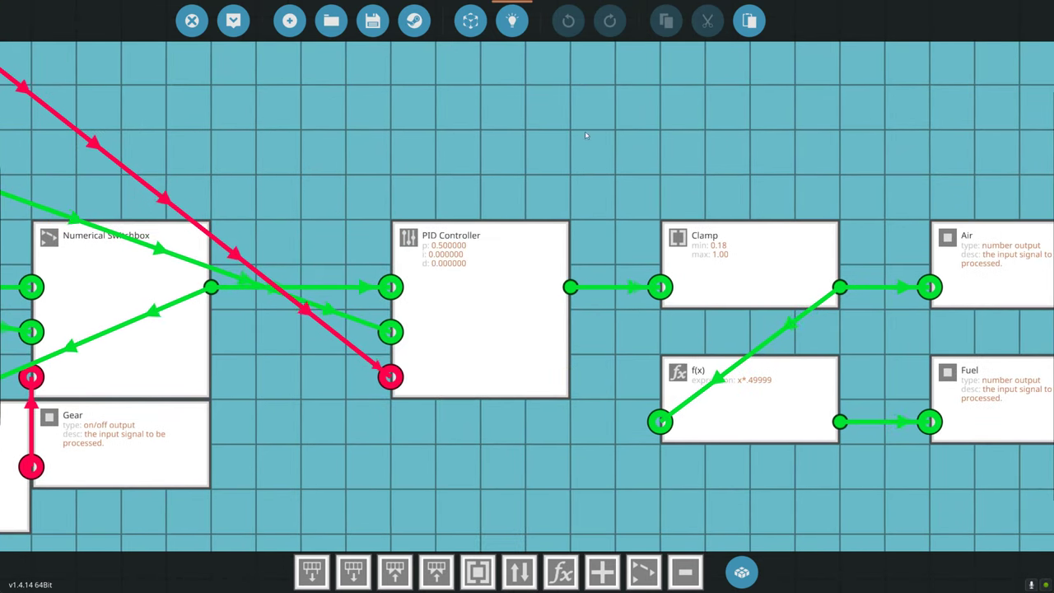
- Set the minimum value of the Clamp between the PID Controller and the Air output to 0
click(733, 263)
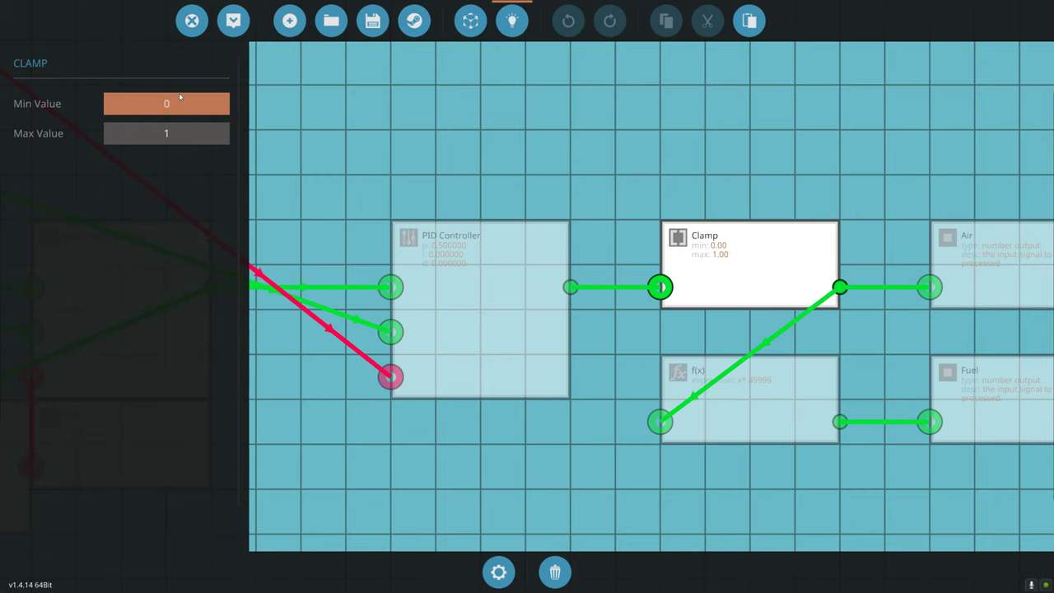
drag(385, 192, 634, 221)
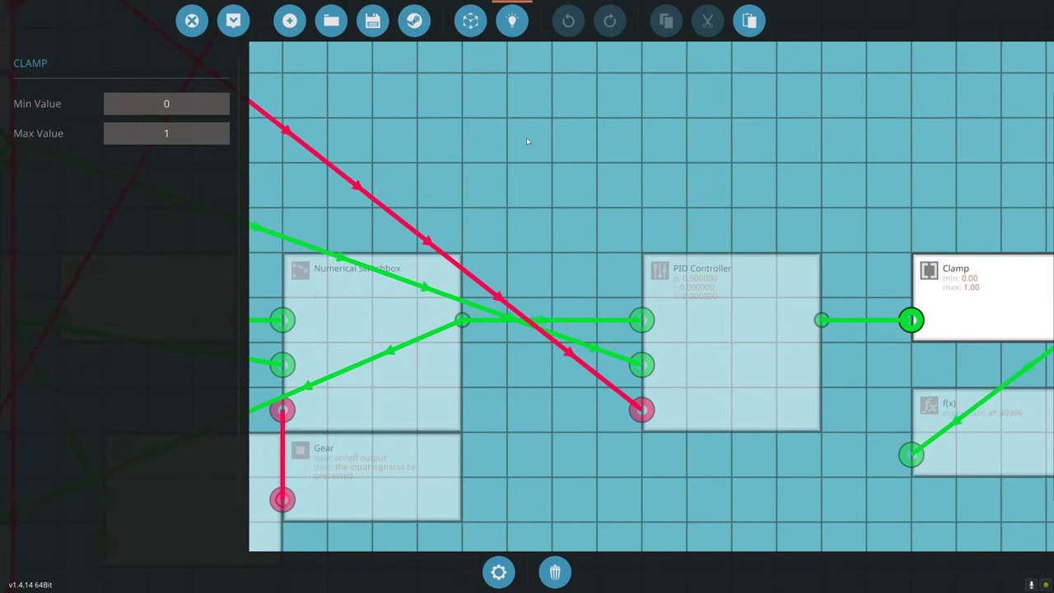
drag(796, 217, 620, 196)
- Copy the Clamp block and paste the duplicate above the gap between the Numerical Switchbox and the PID Controller
drag(658, 147, 941, 346)
key(ctrl+c)
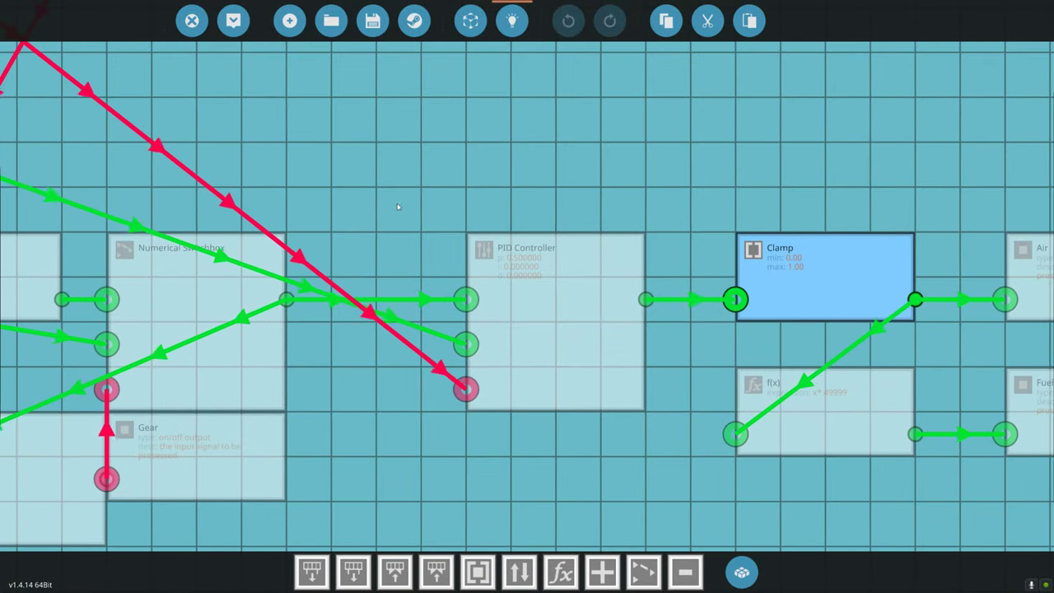
key(ctrl+v)
drag(468, 178, 621, 207)
- Set the duplicated Clamp block's minimum value to 3 and its maximum value to 15
click(555, 243)
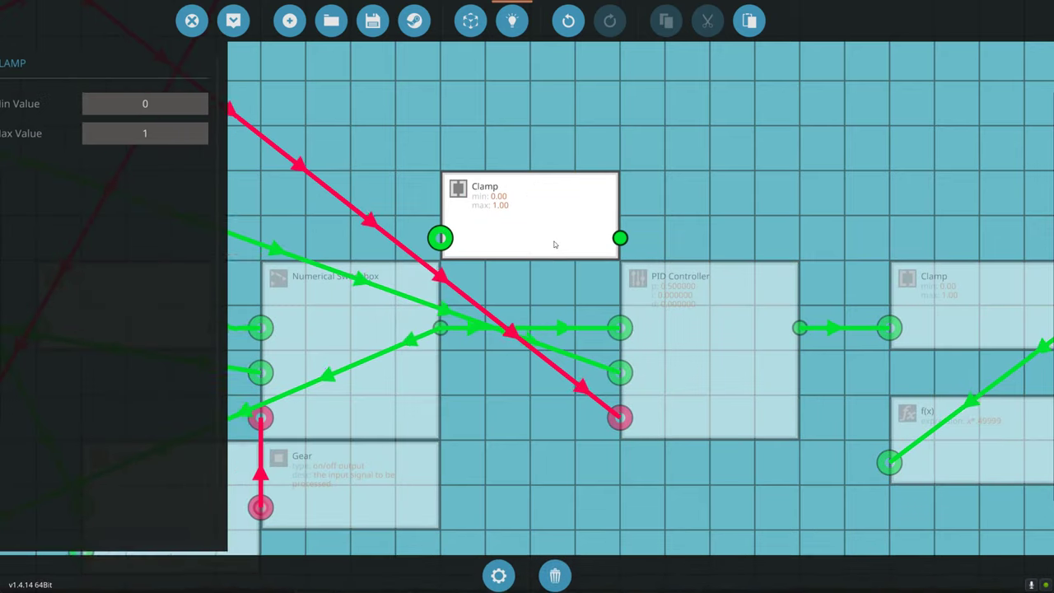
click(175, 108)
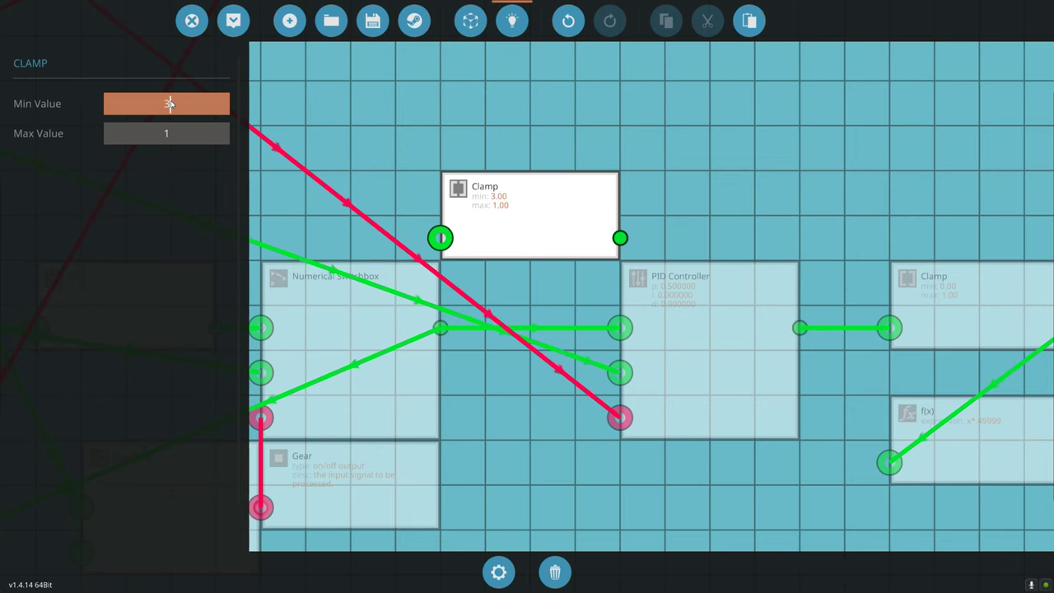
key(Tab)
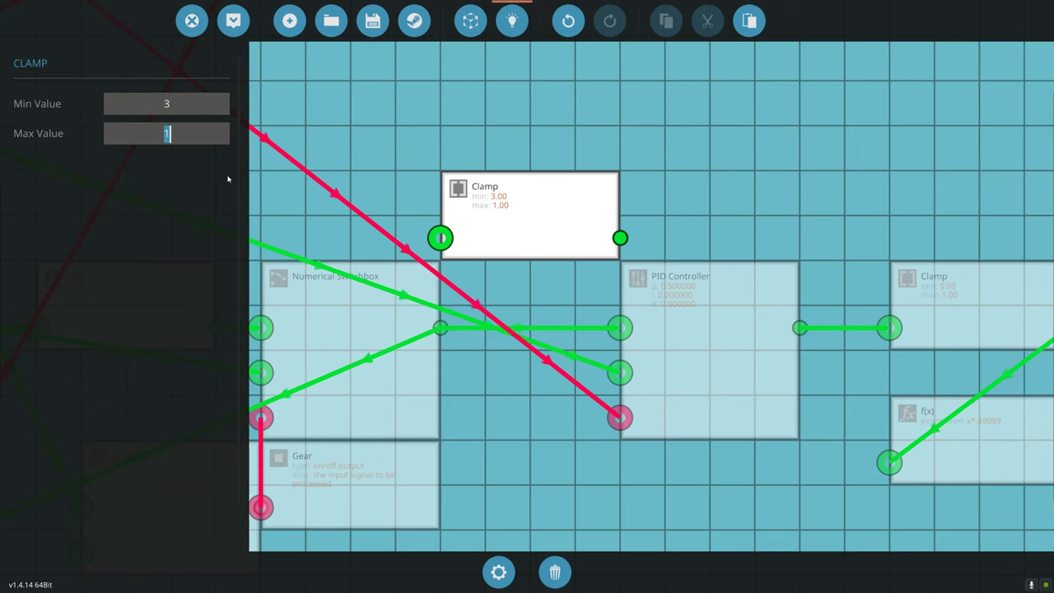
click(461, 102)
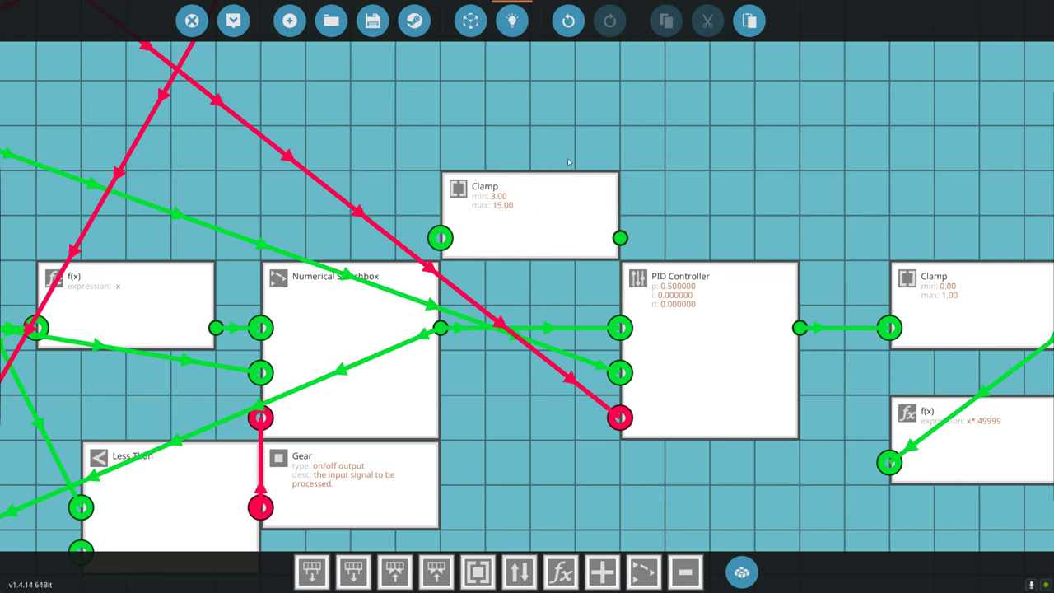
- Route the Numerical Switchbox output through the new Clamp block into the PID Controller's first input
drag(441, 327, 439, 238)
drag(620, 238, 620, 327)
mouse_move(549, 216)
mouse_down()
mouse_move(555, 306)
mouse_move(557, 200)
mouse_move(544, 228)
mouse_move(539, 329)
mouse_move(539, 229)
mouse_up()
click(466, 251)
- Update the vehicle's microcontroller with the edited schematic and spawn the vehicle in the world
click(233, 21)
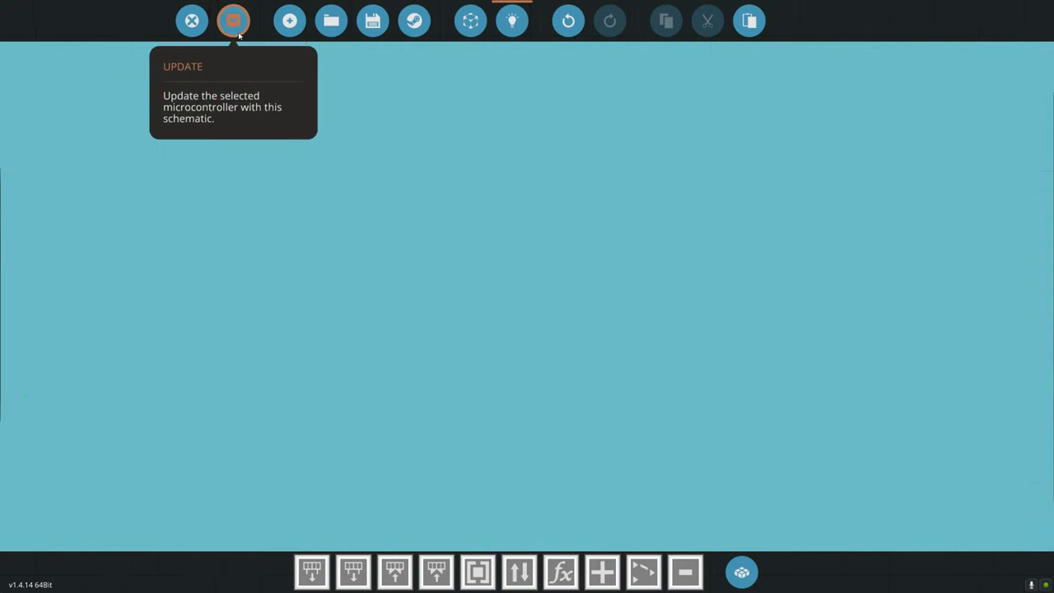
click(567, 404)
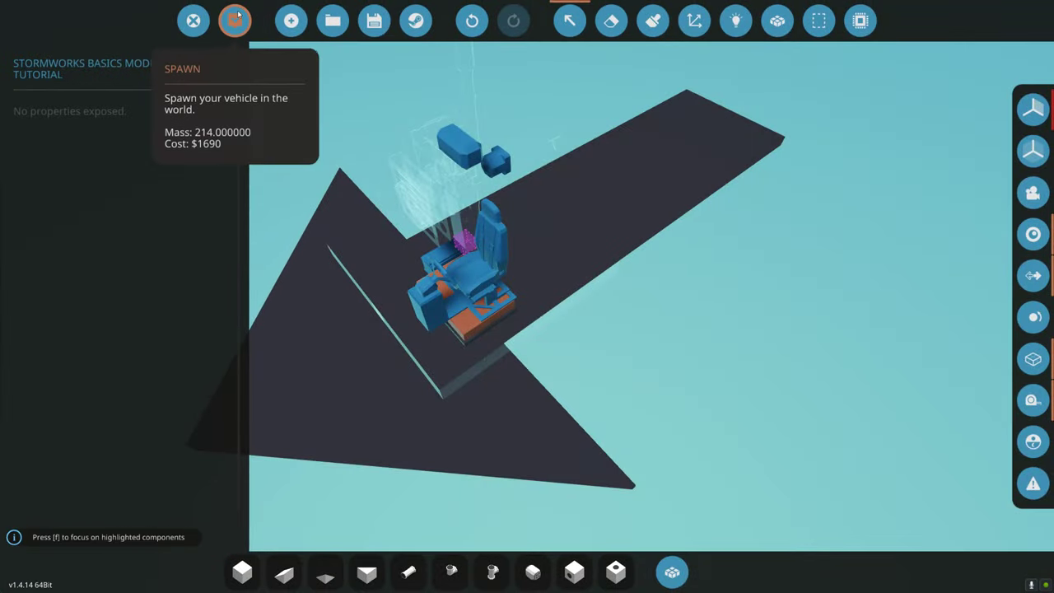
click(234, 20)
- Walk to the spawned engine rig in the hangar and take the driver seat
key(w)
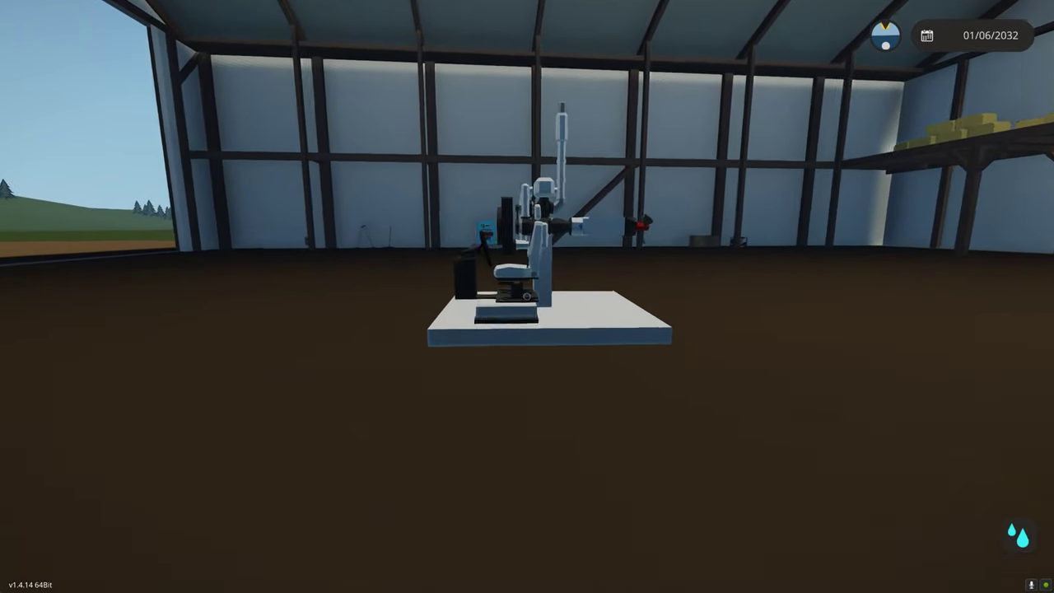
key(f)
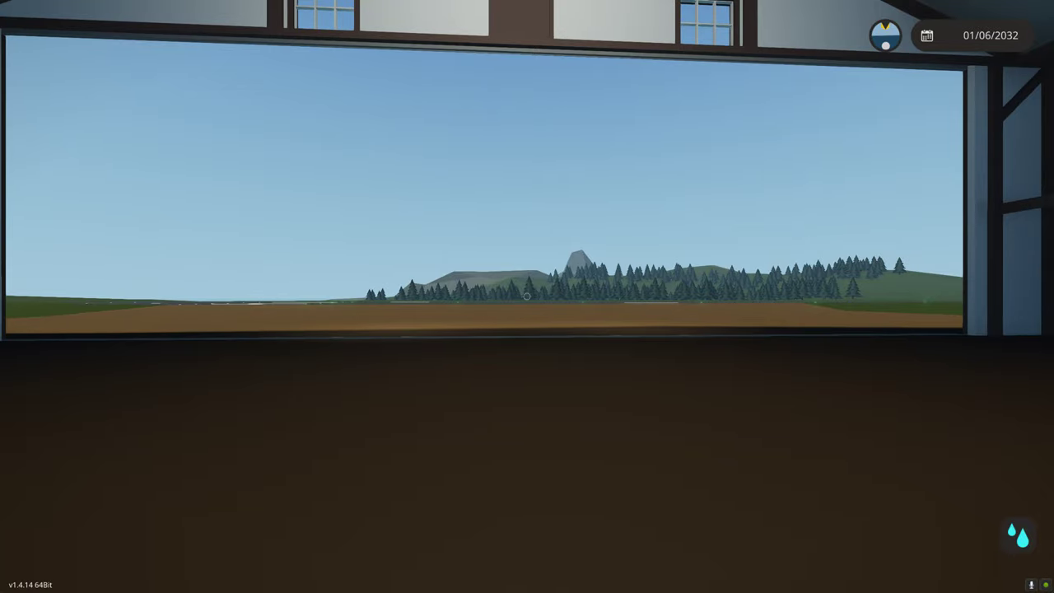
key(s)
key(w)
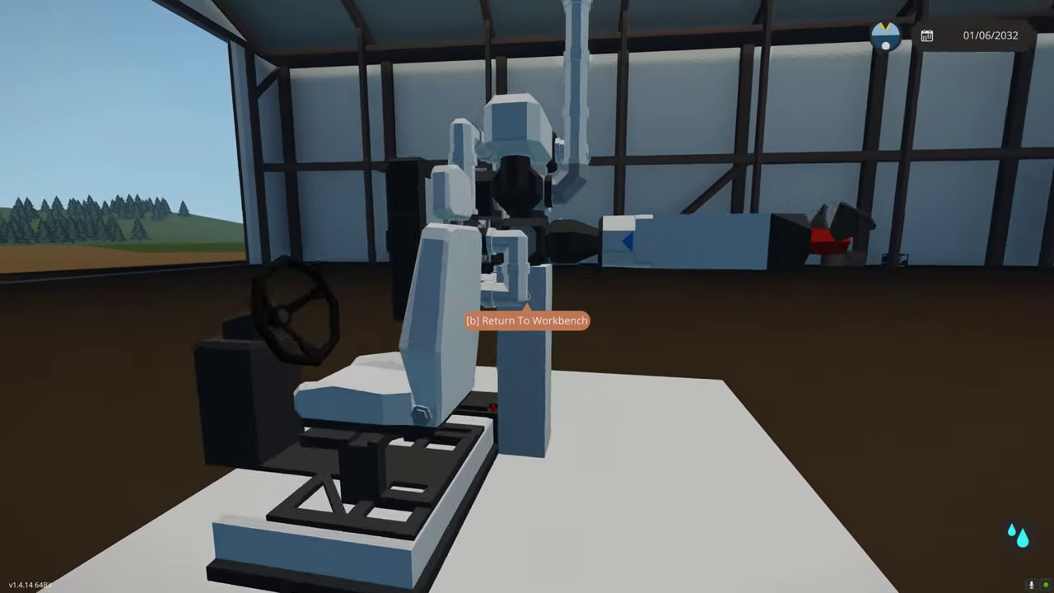
key(w)
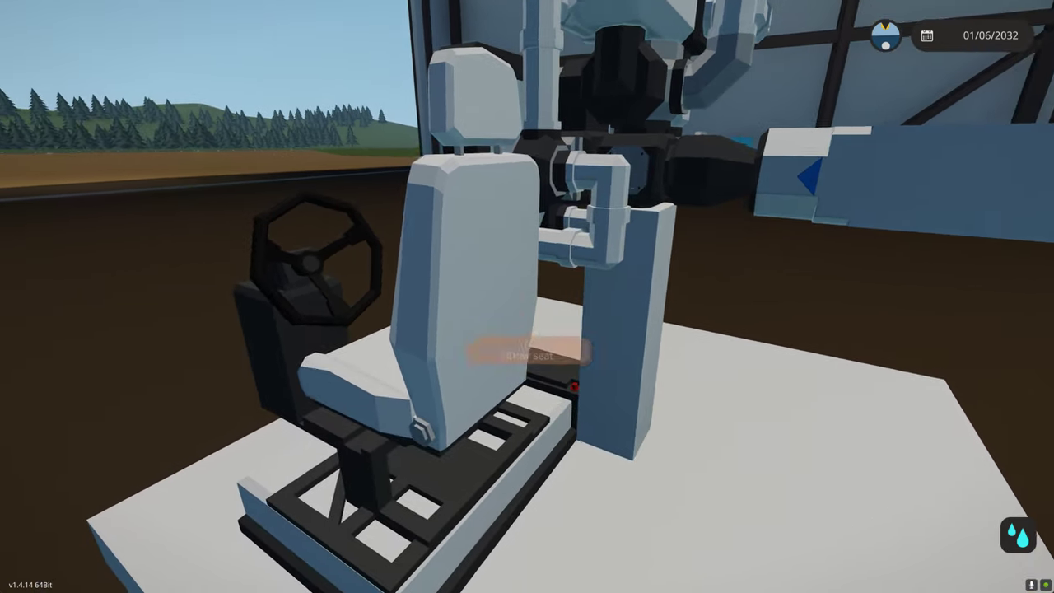
key(f)
- Look over the running engine from the driver seat and check the Modular Engine Crankshaft's RPS
key(d)
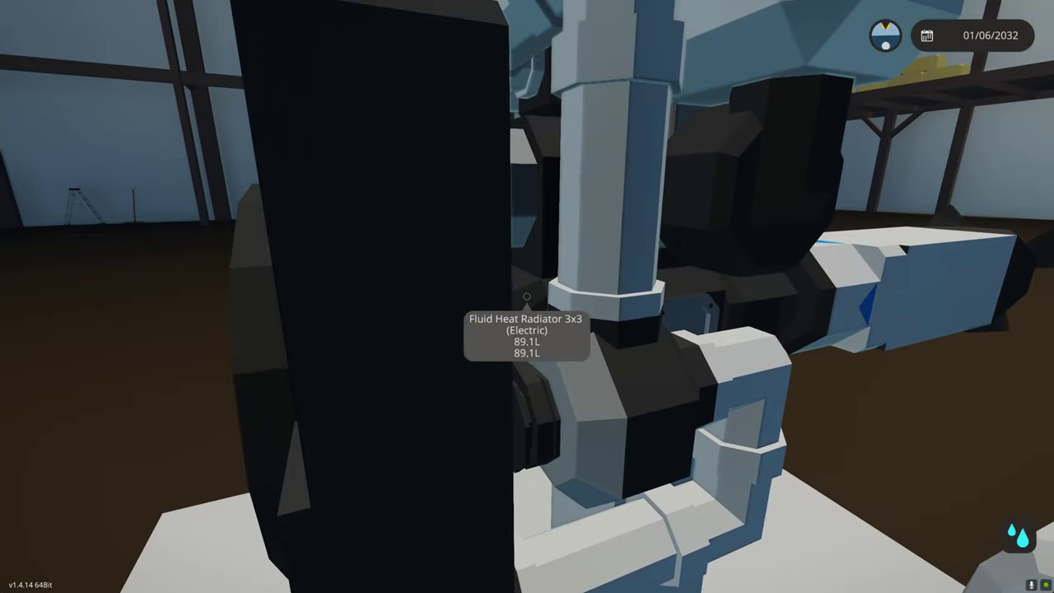
key(d)
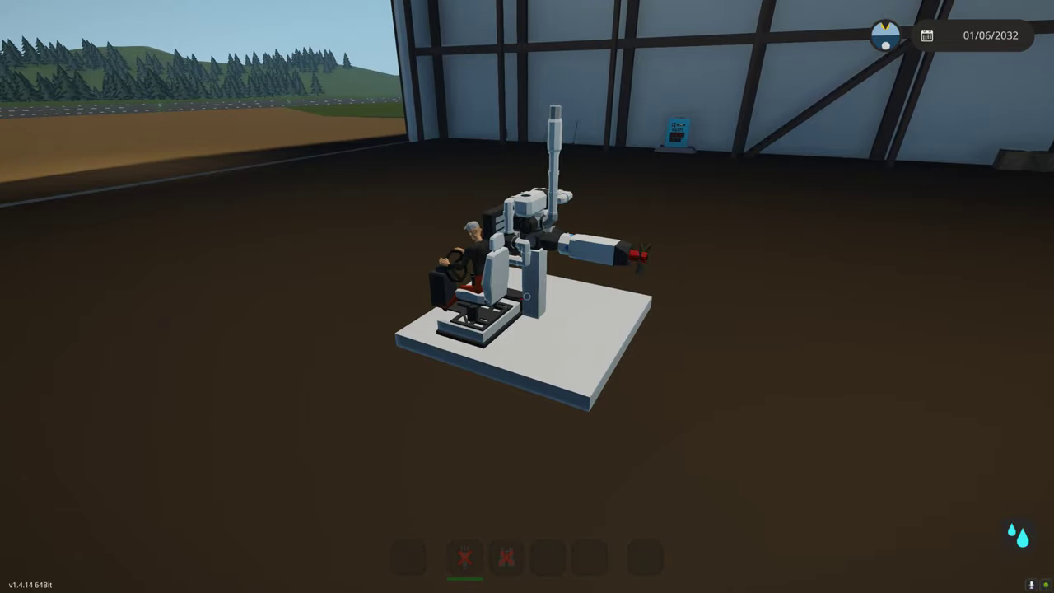
key(Tab)
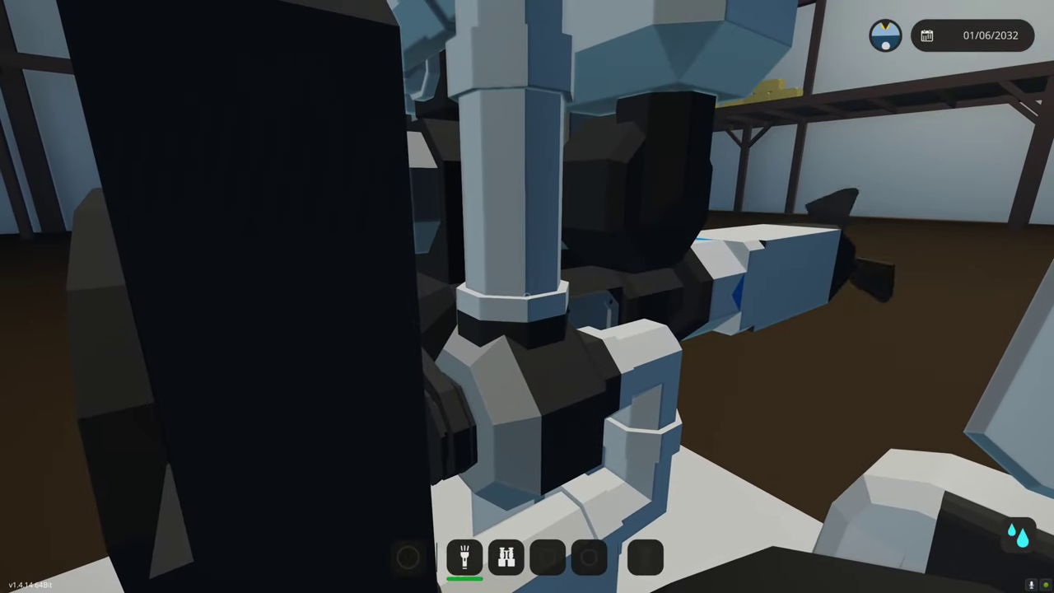
key(s)
key(d)
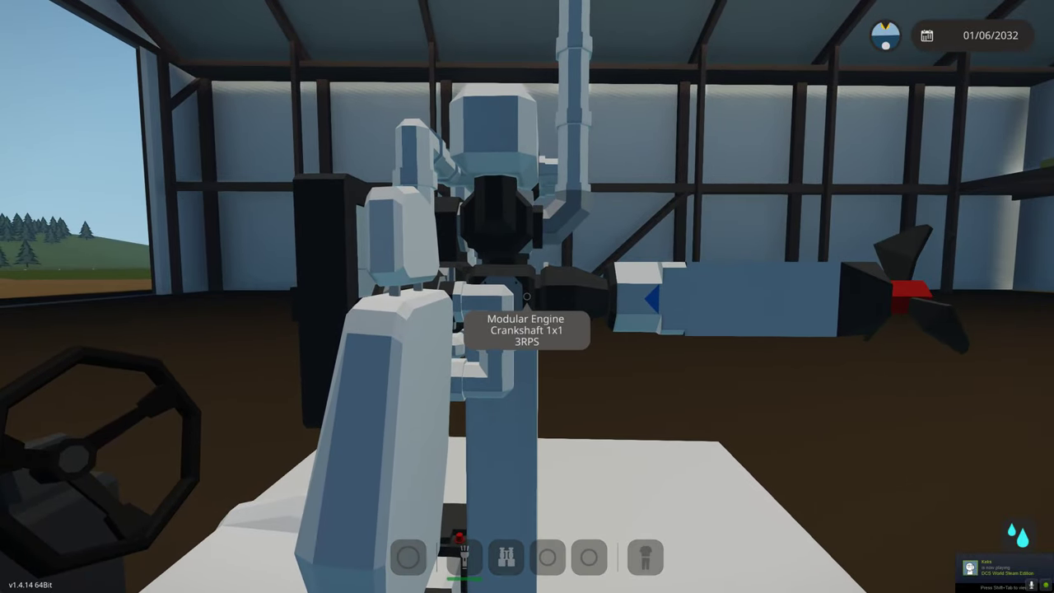
mouse_move(527, 296)
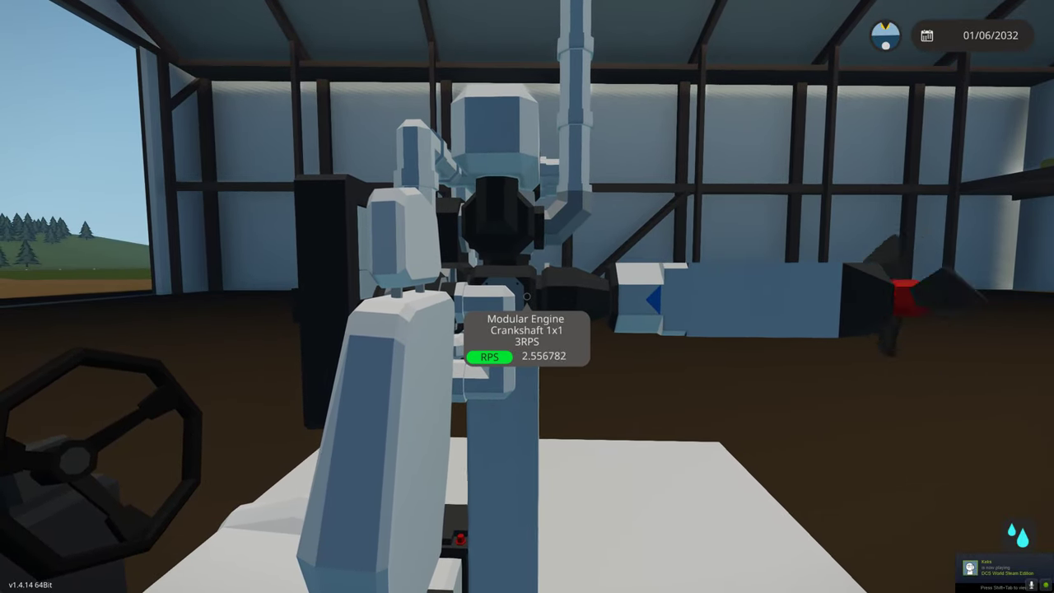
- Finish observing the engine from the driver seat, leave the seat and return the vehicle to the workbench
key(f)
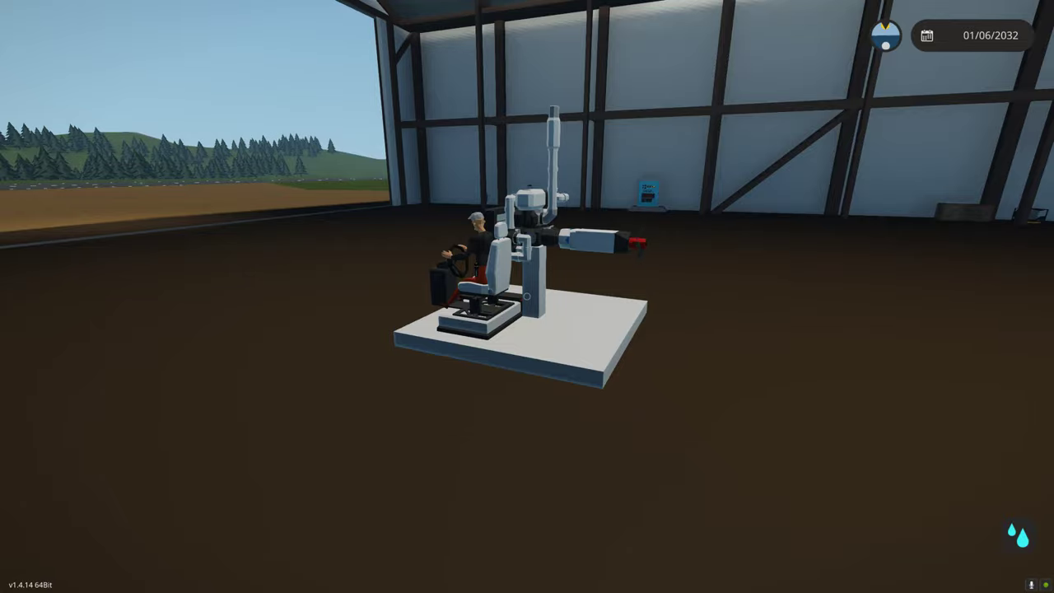
key(f)
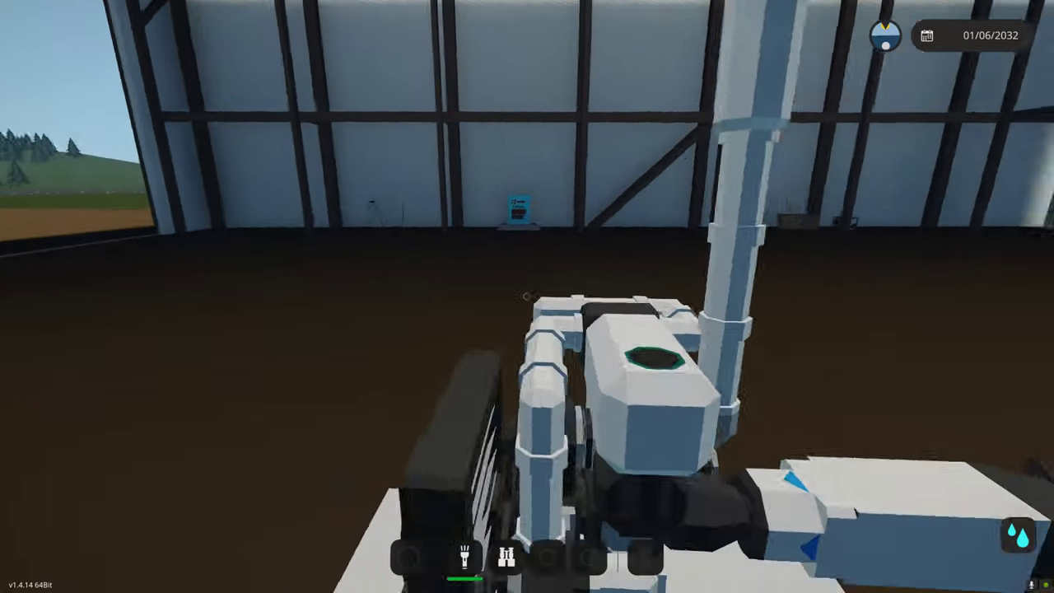
key(s)
key(w)
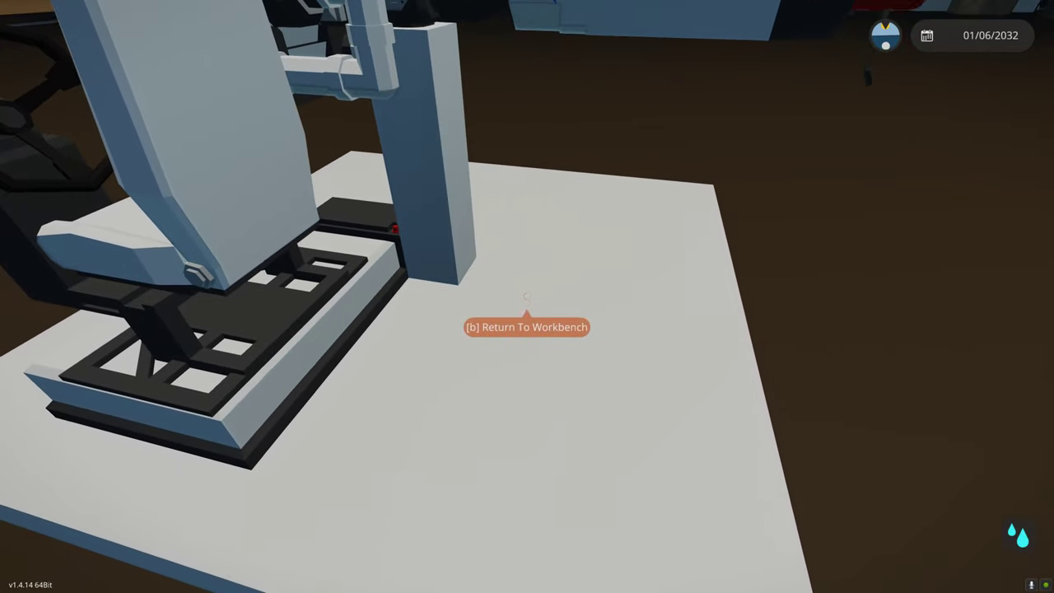
key(e)
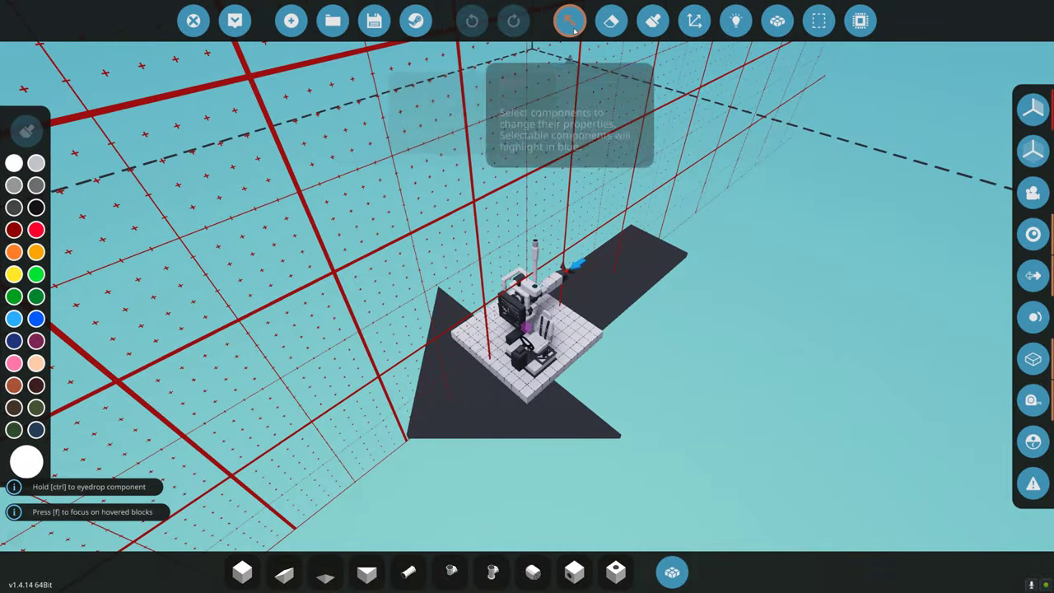
- Select the Stormworks Basics Modular Tutorial microcontroller under the driver seat and open its schematic for editing
click(568, 20)
scroll(551, 288, up, 8)
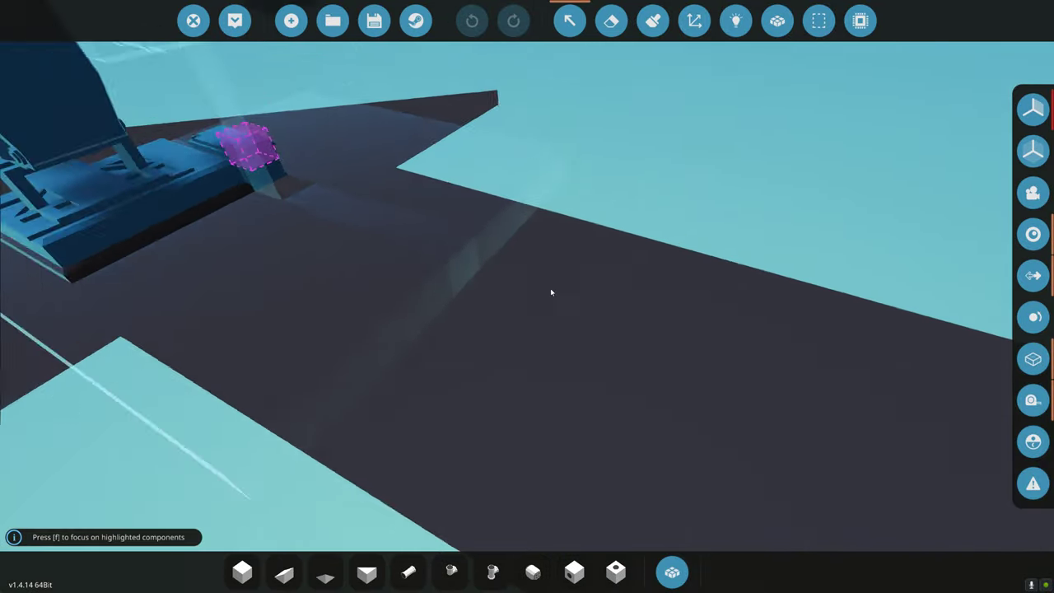
scroll(551, 292, down, 5)
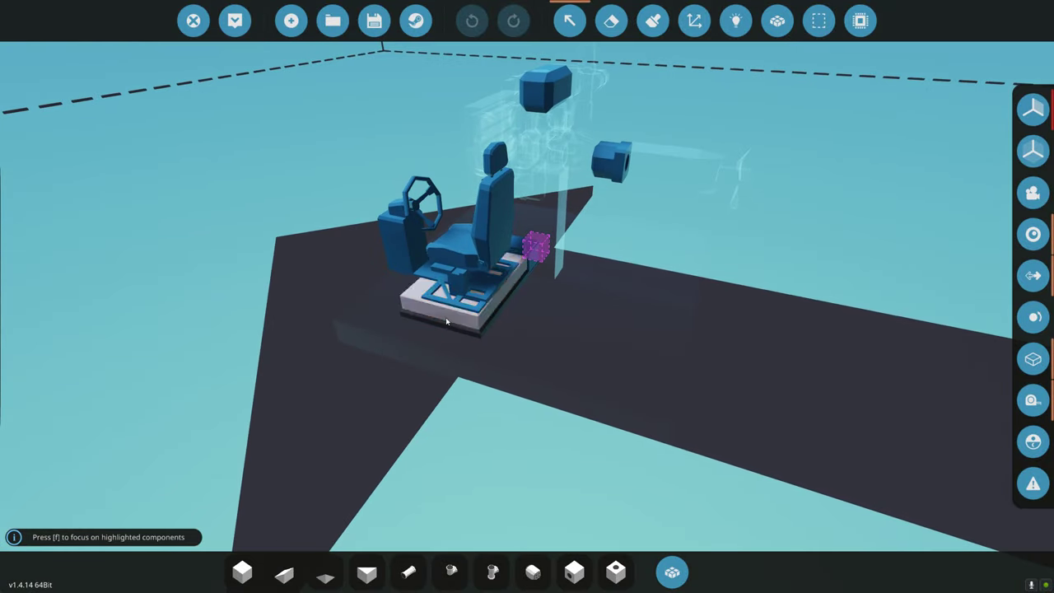
click(447, 321)
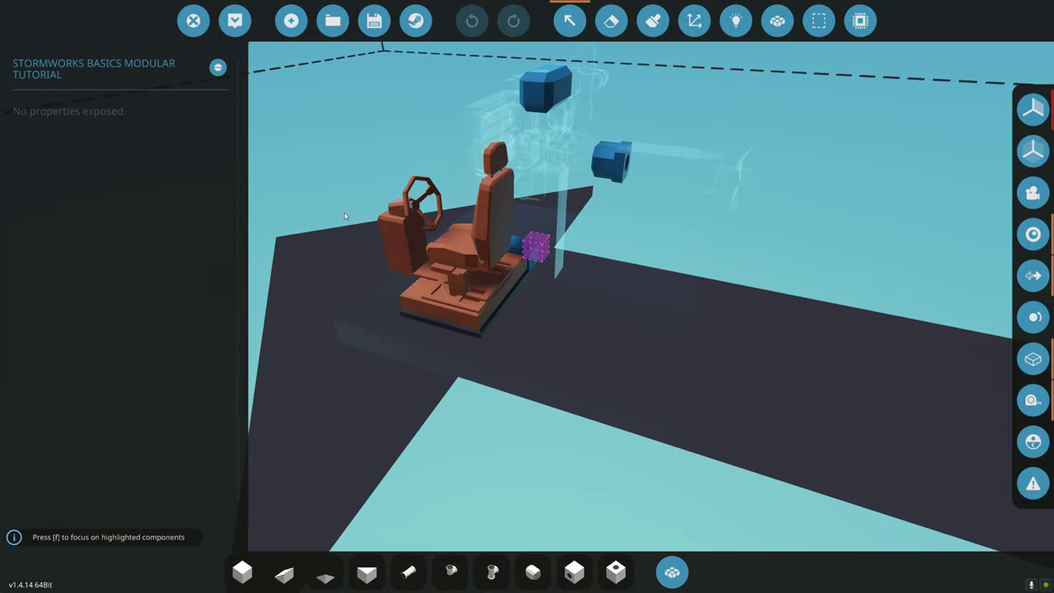
click(218, 68)
click(569, 384)
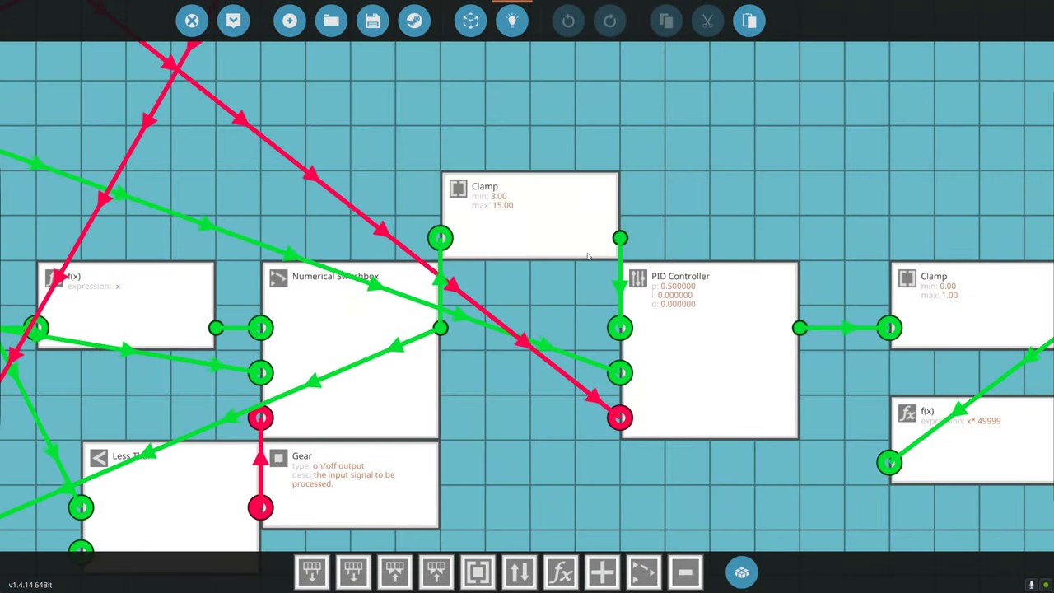
- Set the minimum value of the Clamp between the Numerical Switchbox and the PID Controller to 4
click(528, 217)
click(145, 104)
text(4)
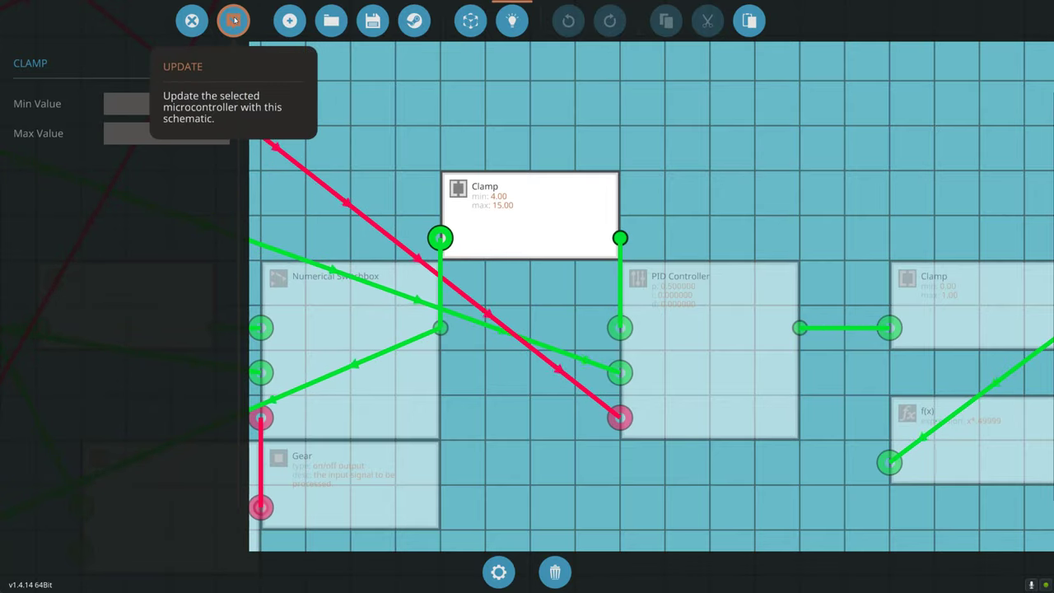
- Apply the revised Clamp schematic to the microcontroller and respawn the vehicle for another test
click(234, 20)
click(567, 406)
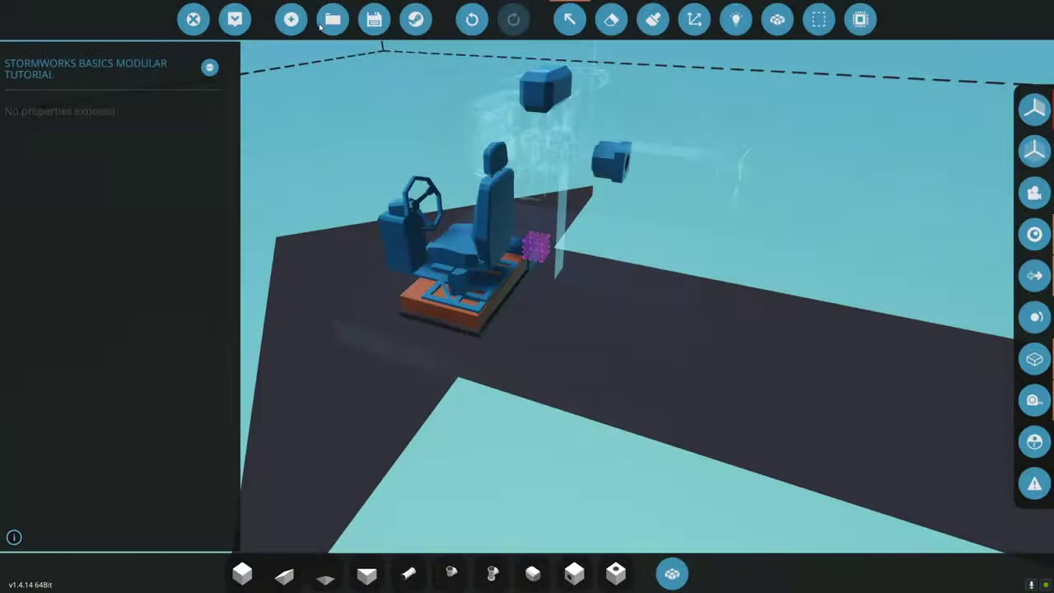
click(250, 25)
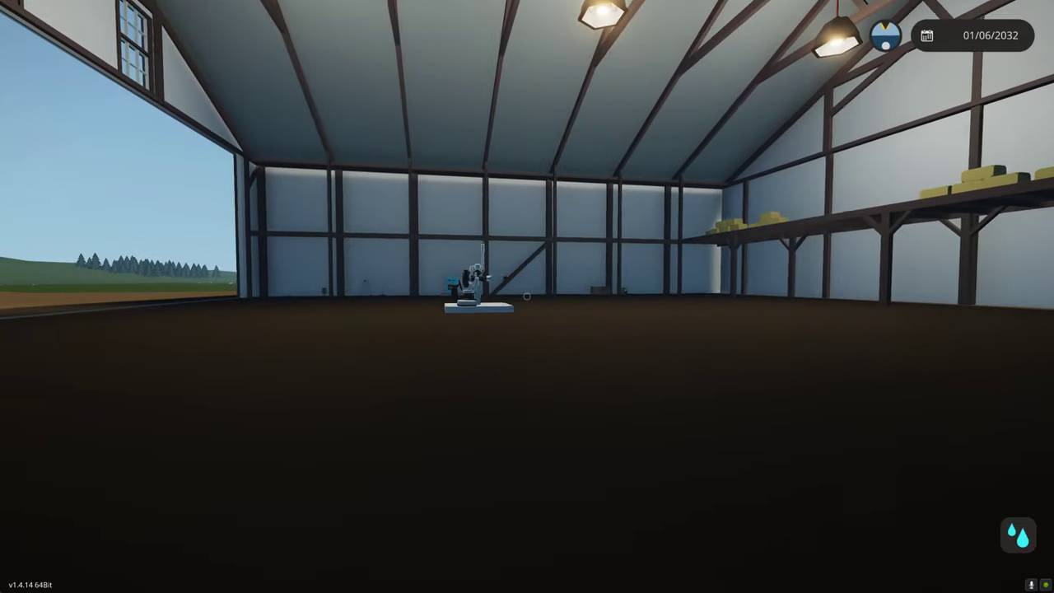
- Take the driver seat of the respawned rig, test the engine and return to the workbench
key(w)
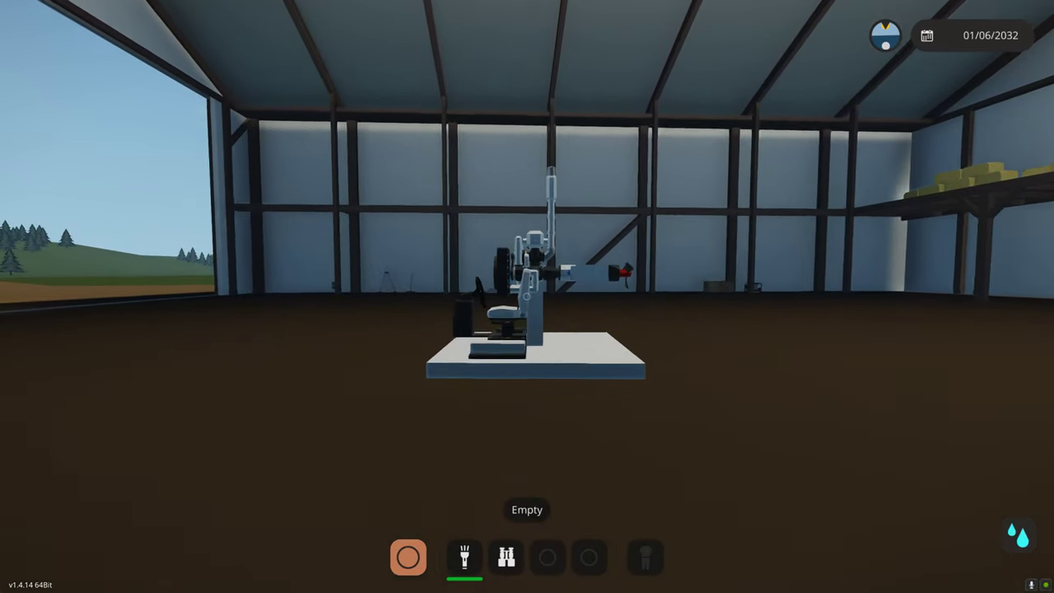
key(f)
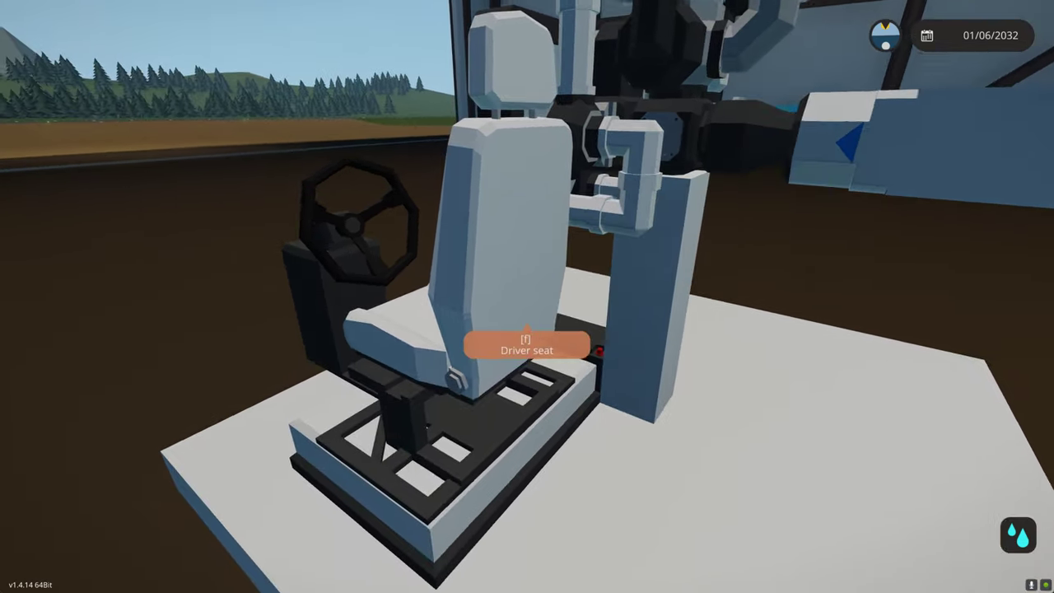
key(f)
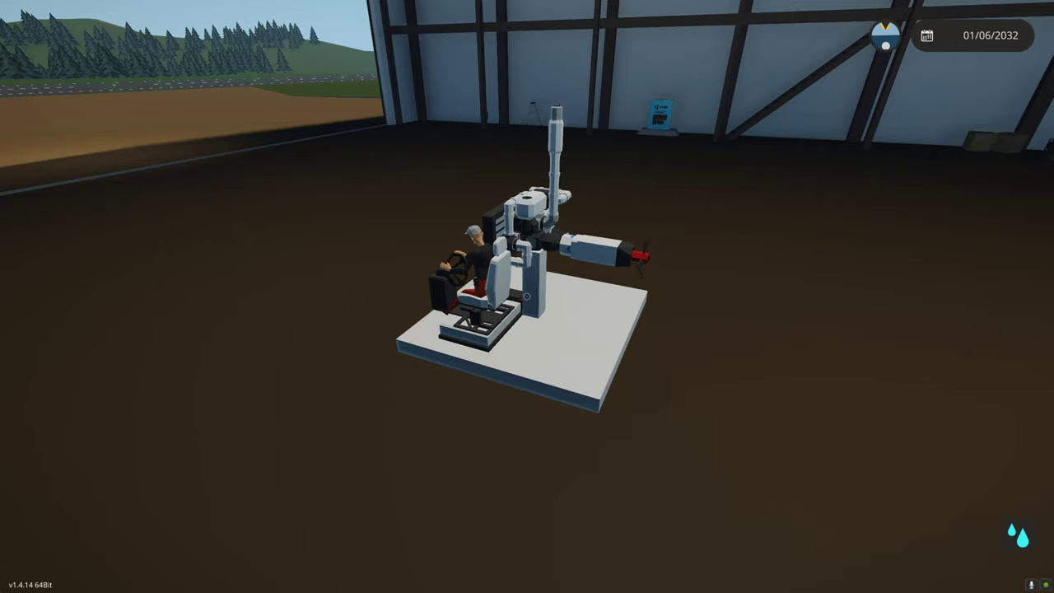
key(a)
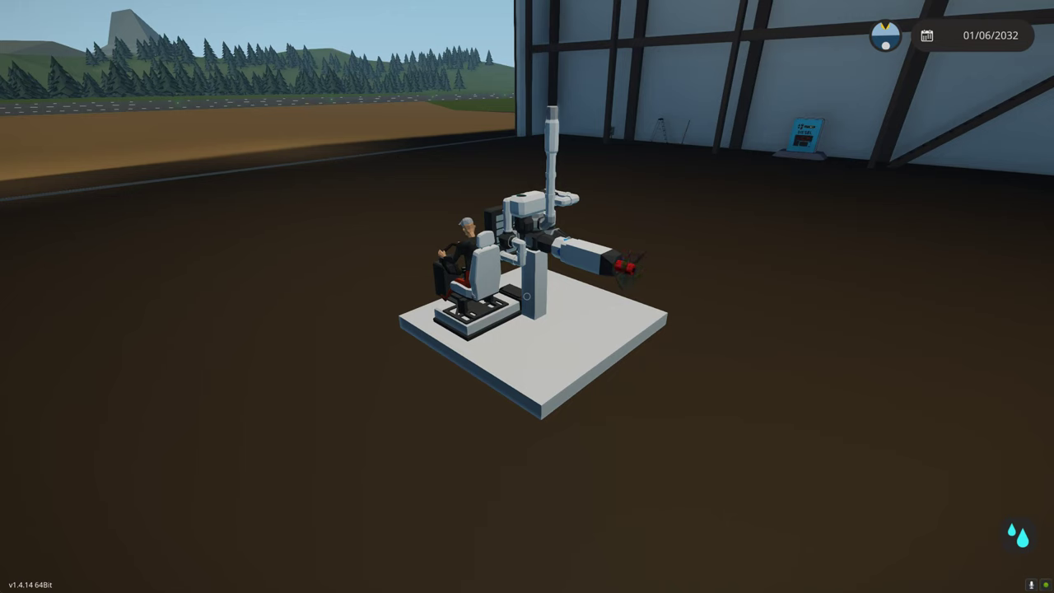
key(a)
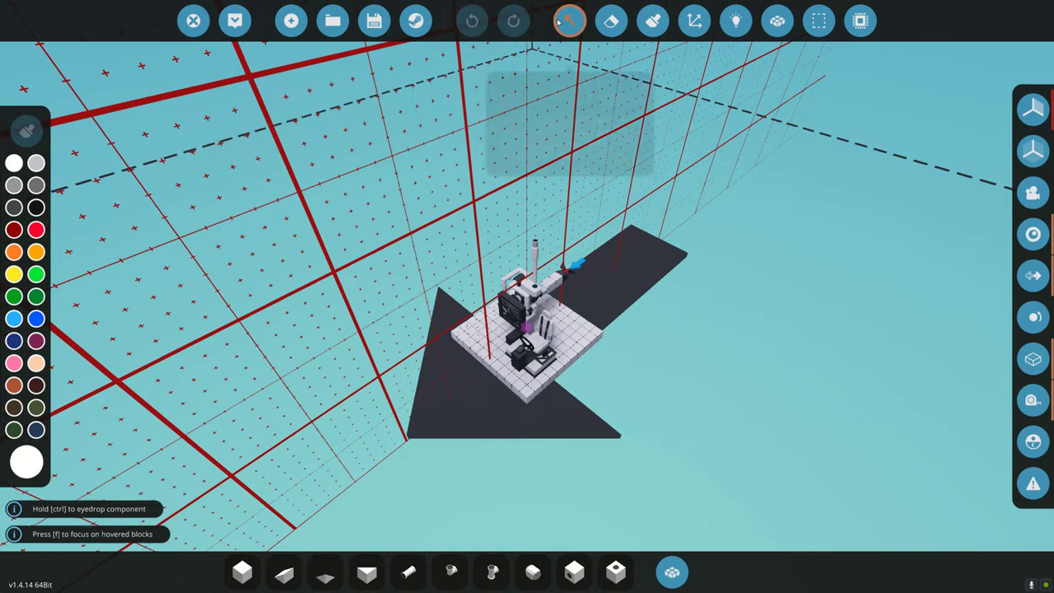
- Reopen the microcontroller's schematic and review the Clamp wiring between the Numerical Switchbox, PID Controller and the Air and Fuel outputs
click(569, 20)
click(535, 367)
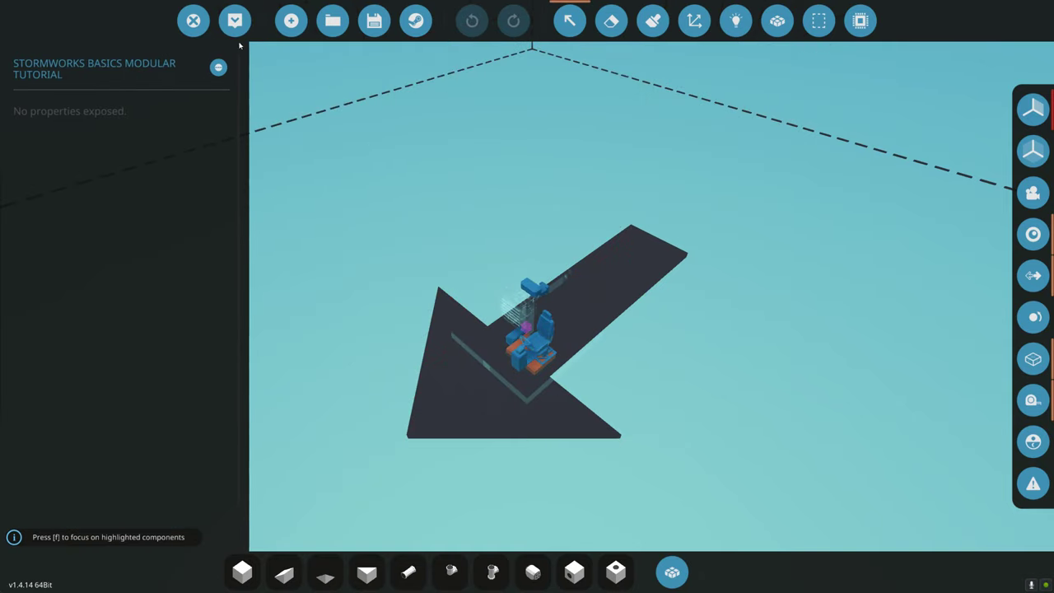
click(219, 67)
click(571, 376)
drag(604, 206, 285, 139)
drag(461, 177, 750, 184)
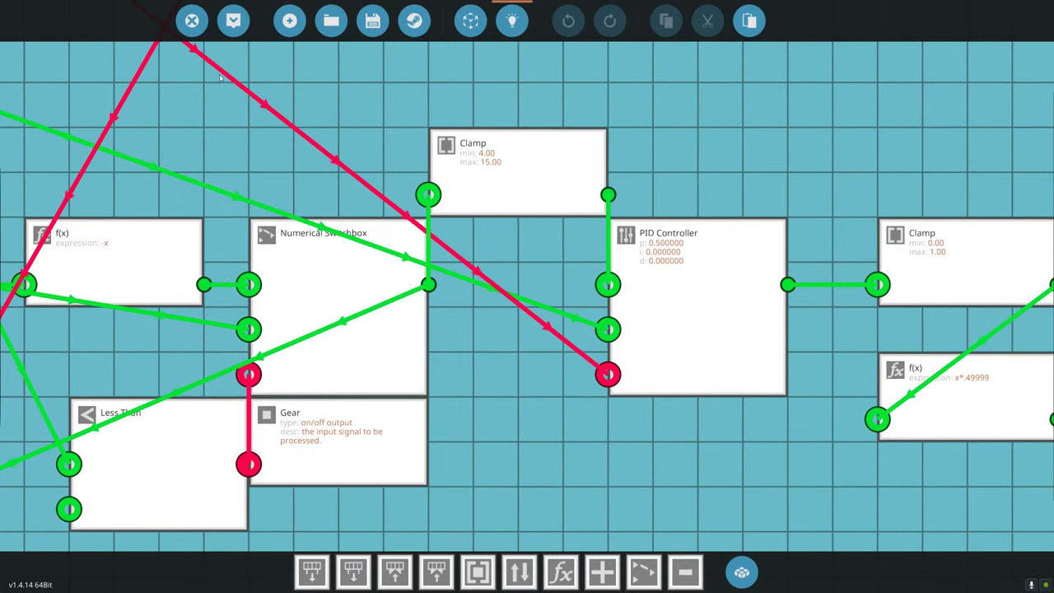
drag(369, 143, 392, 110)
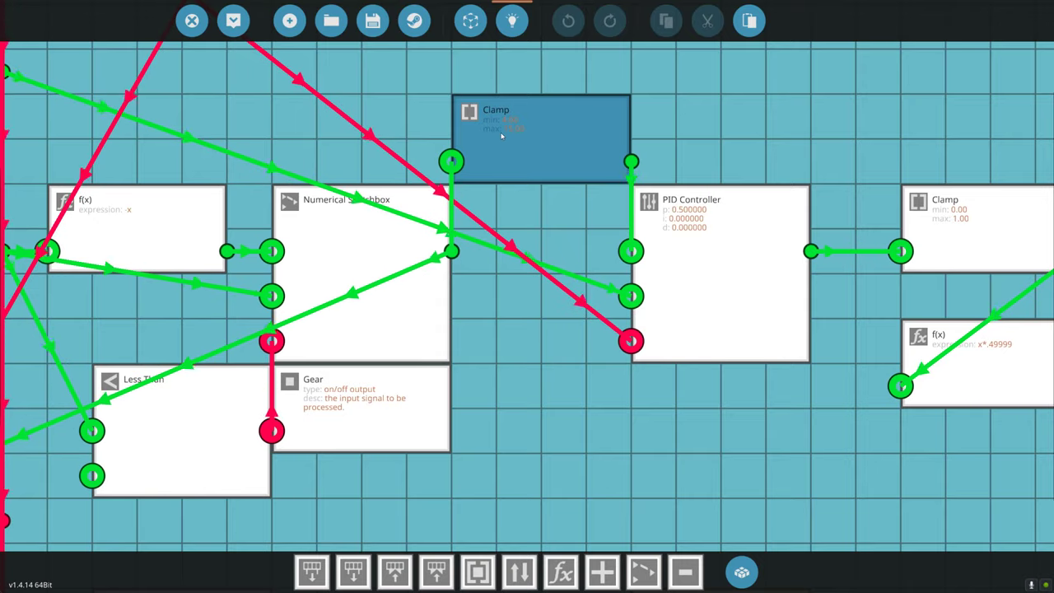
scroll(718, 151, down, 2)
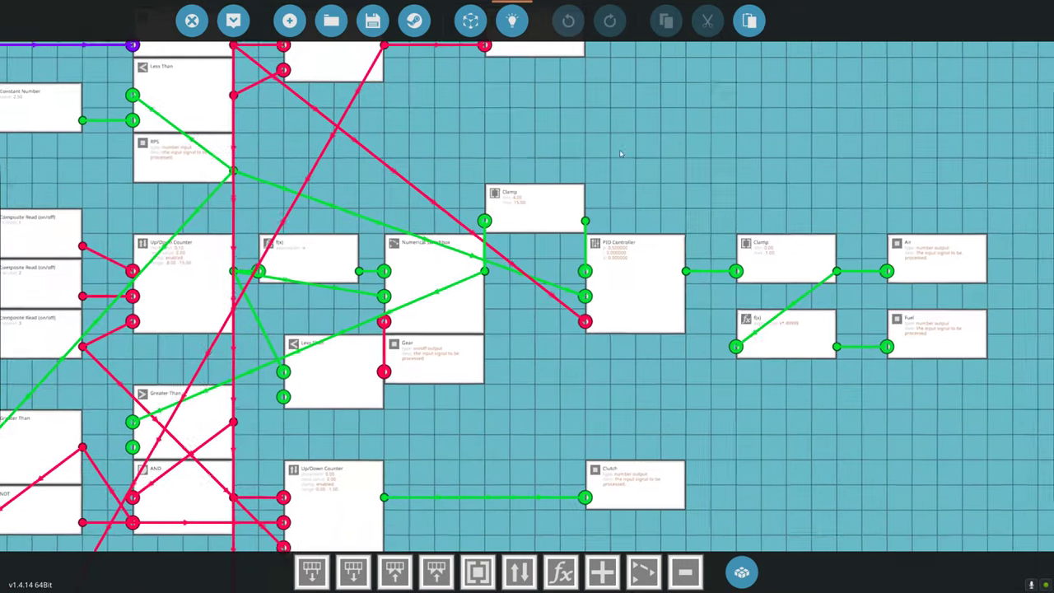